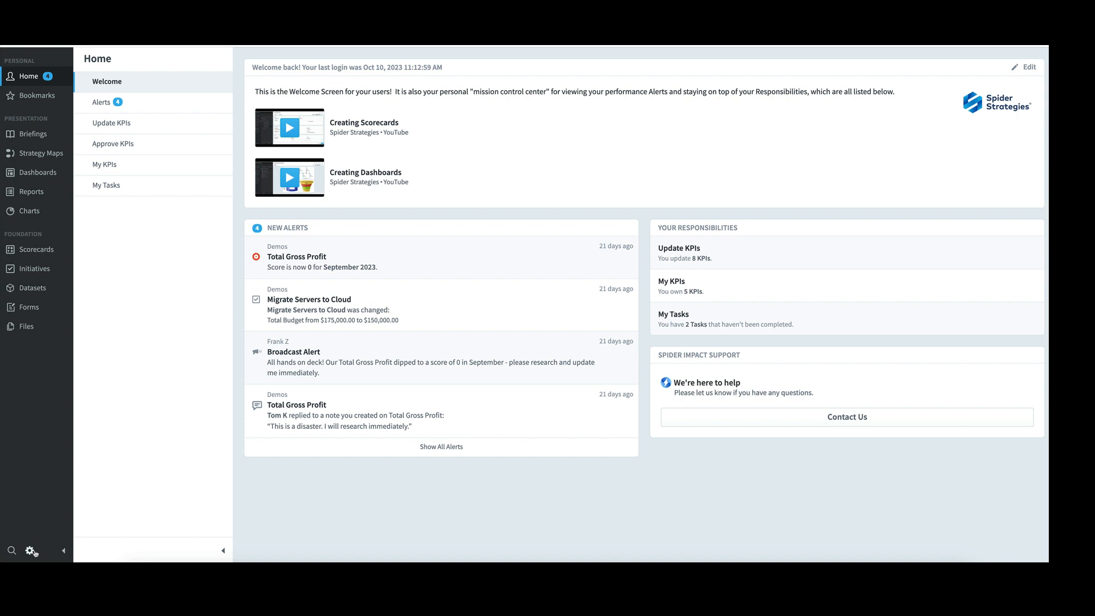
Open the application administration settings and check the owner approval requirement for KPI value updates.
click(30, 550)
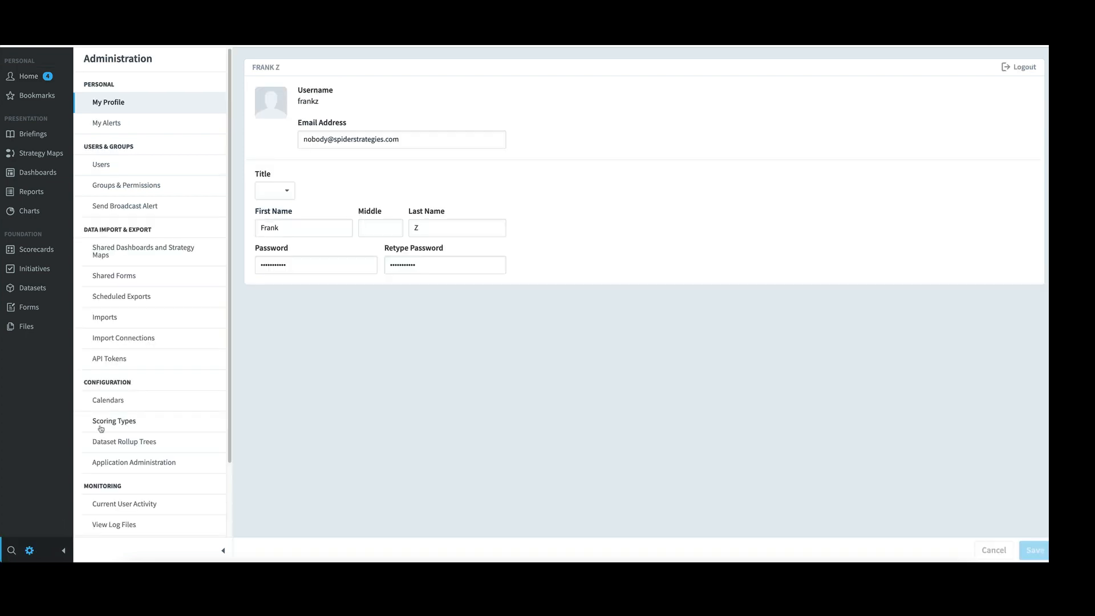
click(135, 463)
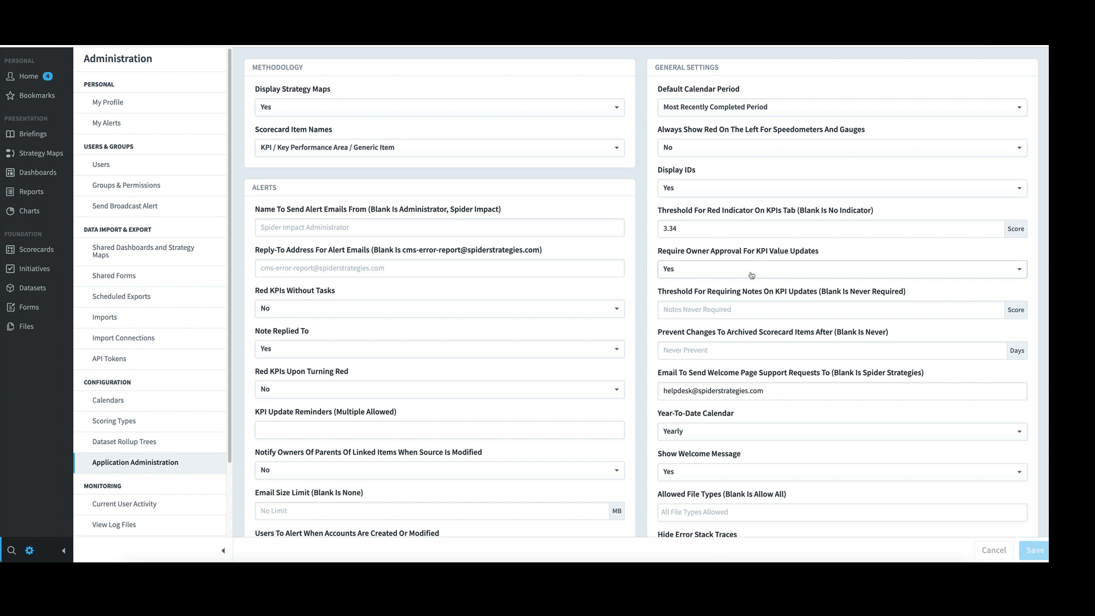
Open KPI 1 under Examples > KPI Value Approval in the scorecard for editing and examine its owners and updaters.
click(35, 251)
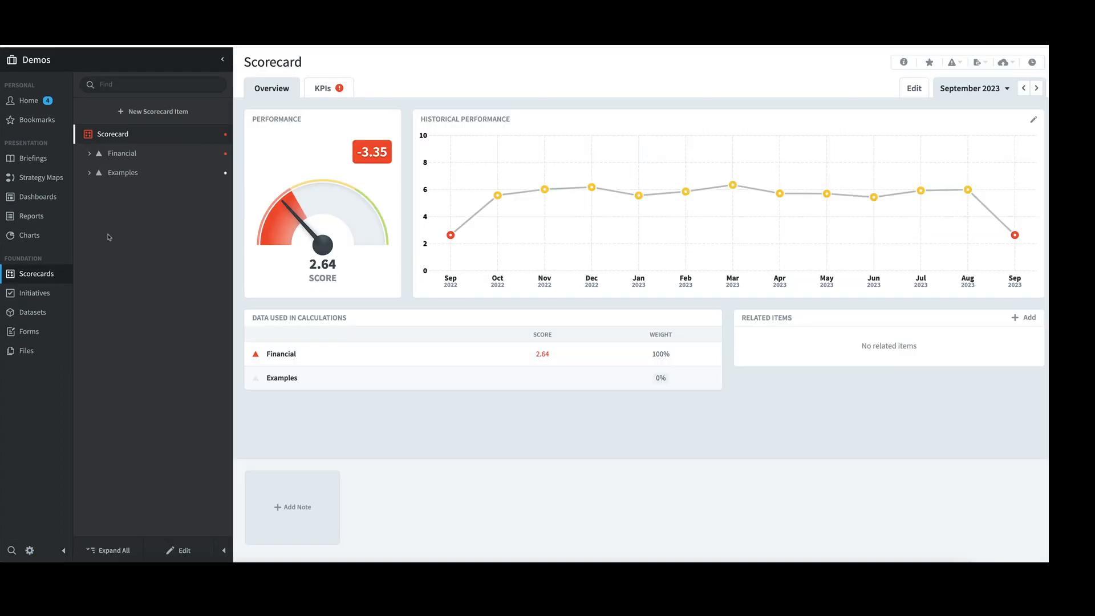
click(123, 173)
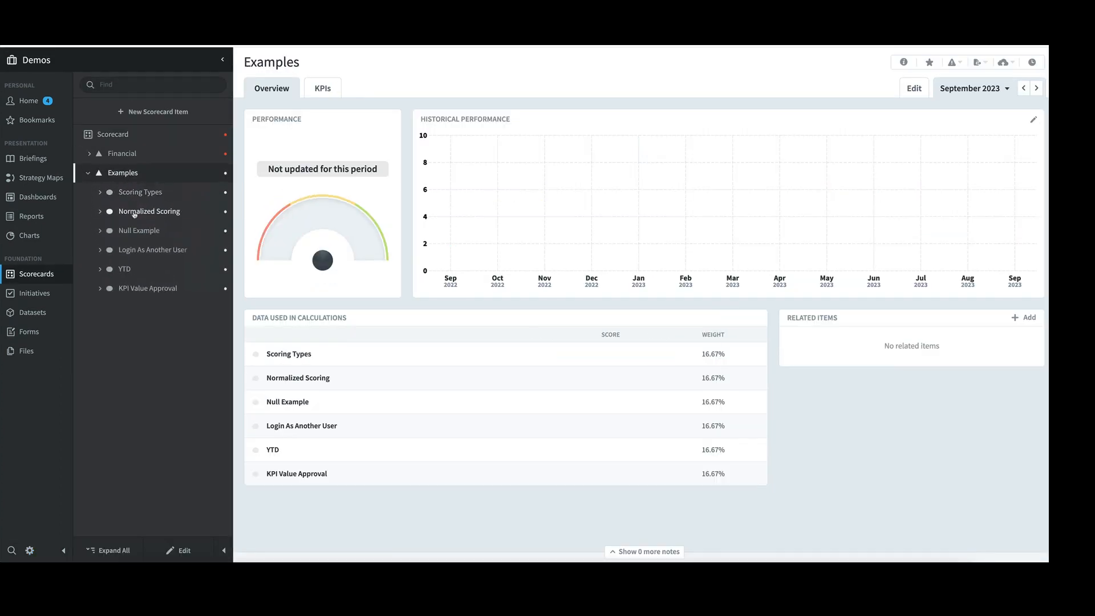
click(141, 289)
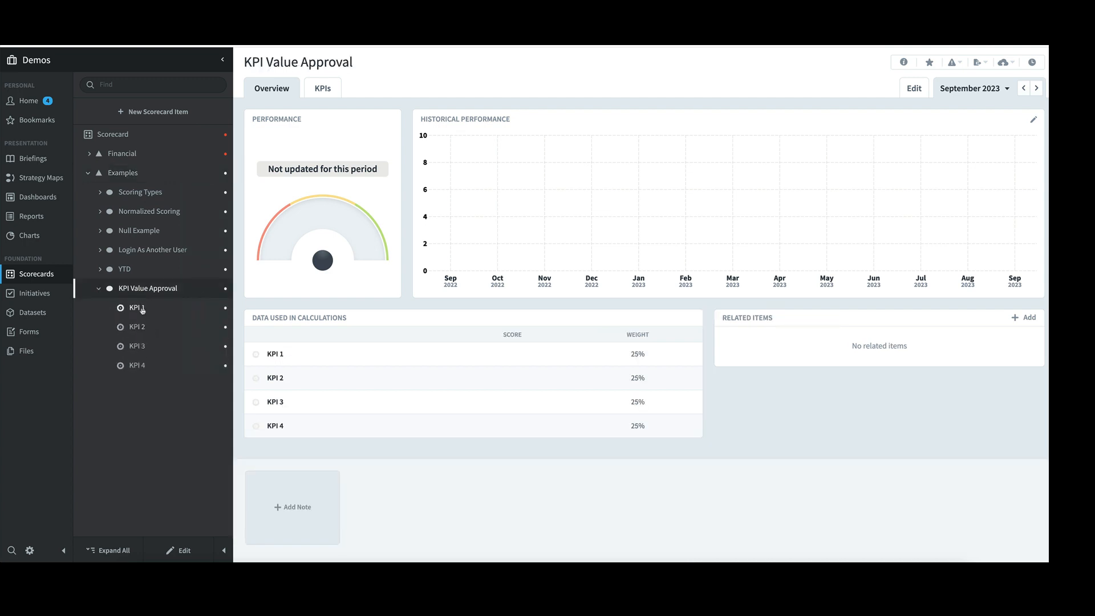
click(142, 310)
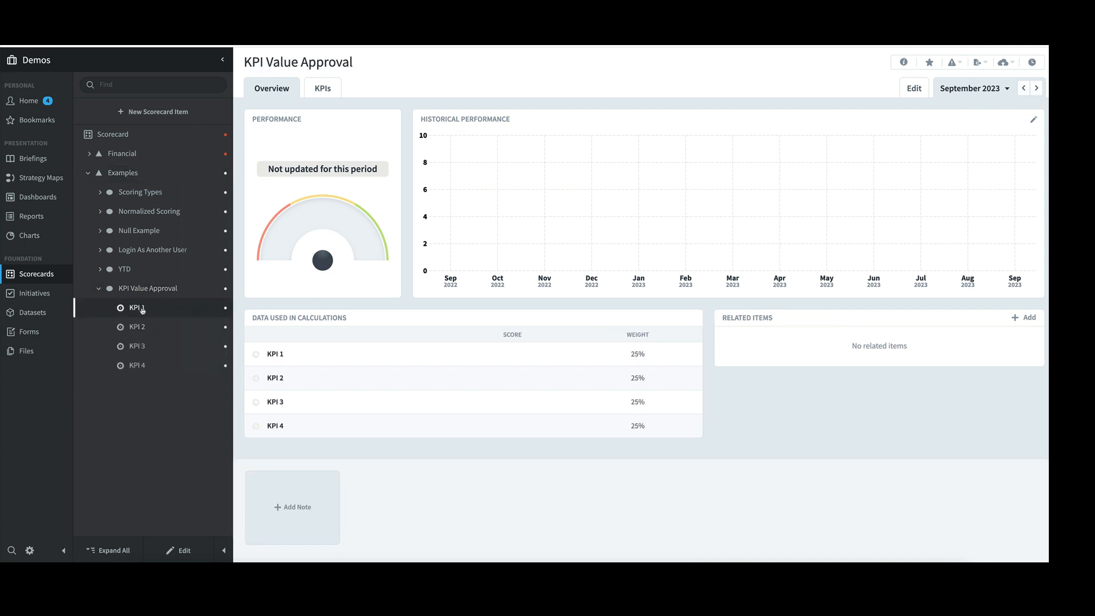
click(185, 551)
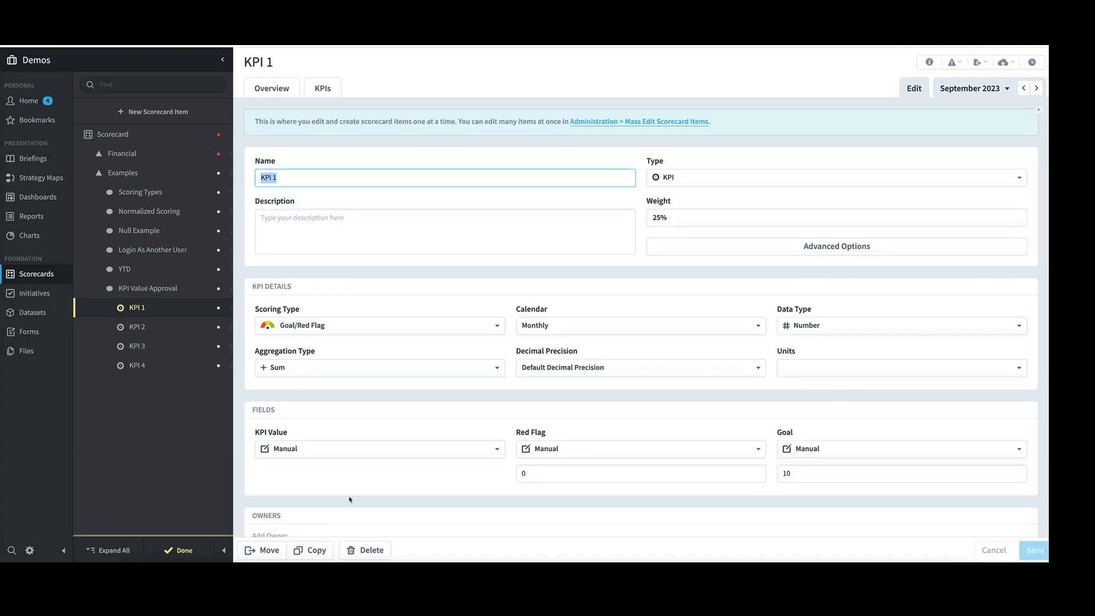
scroll(351, 497, down, 1)
scroll(351, 497, down, 1)
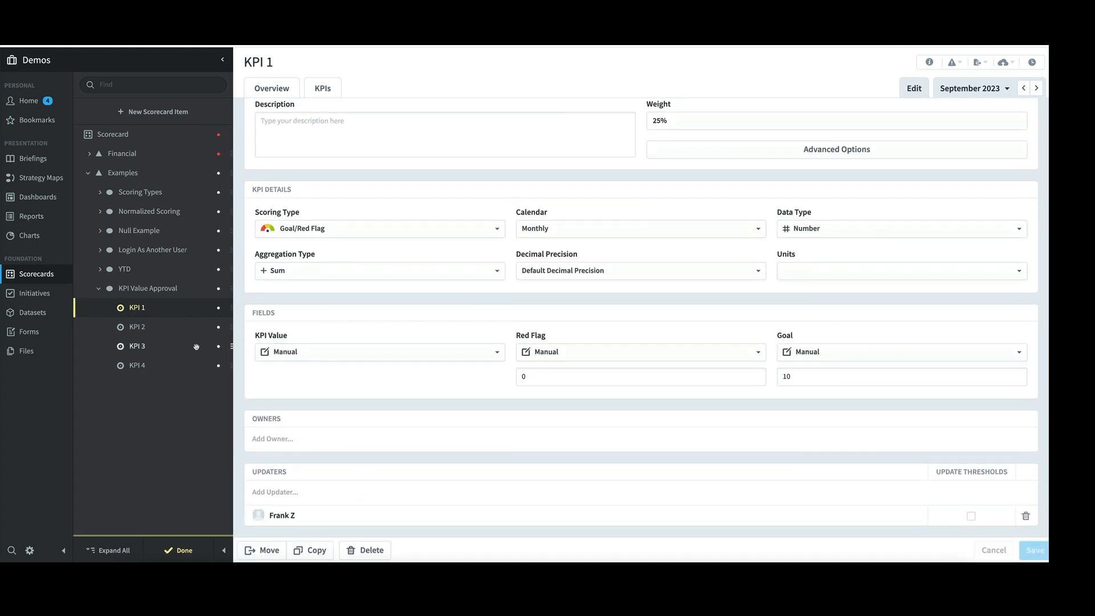
Examine the owners and updaters of KPI 2, select KPI 3, and leave scorecard editing.
click(153, 329)
scroll(351, 452, down, 3)
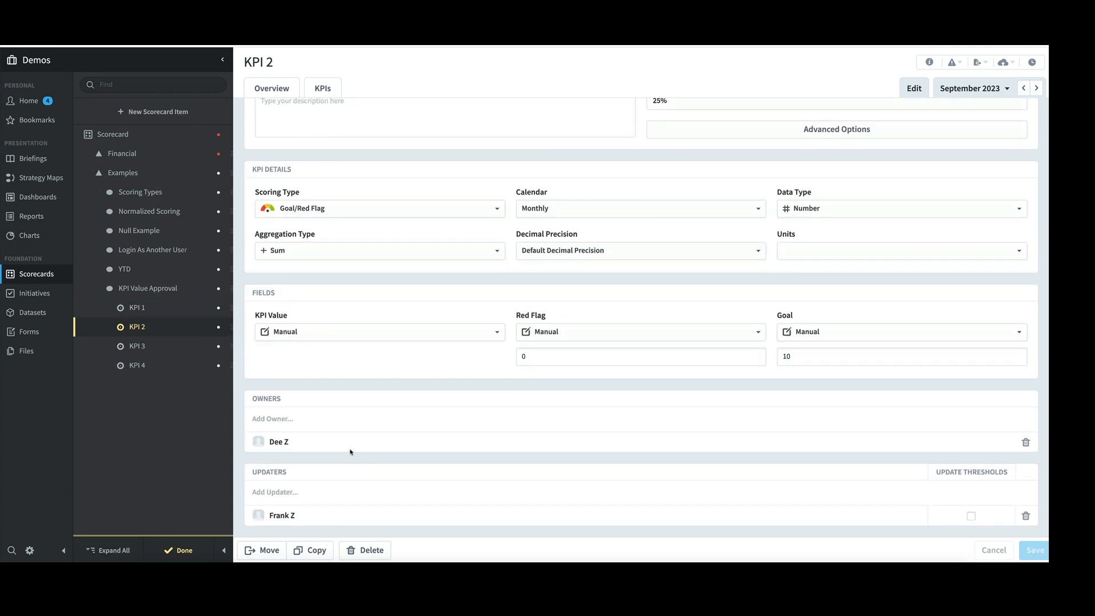
click(153, 348)
click(184, 551)
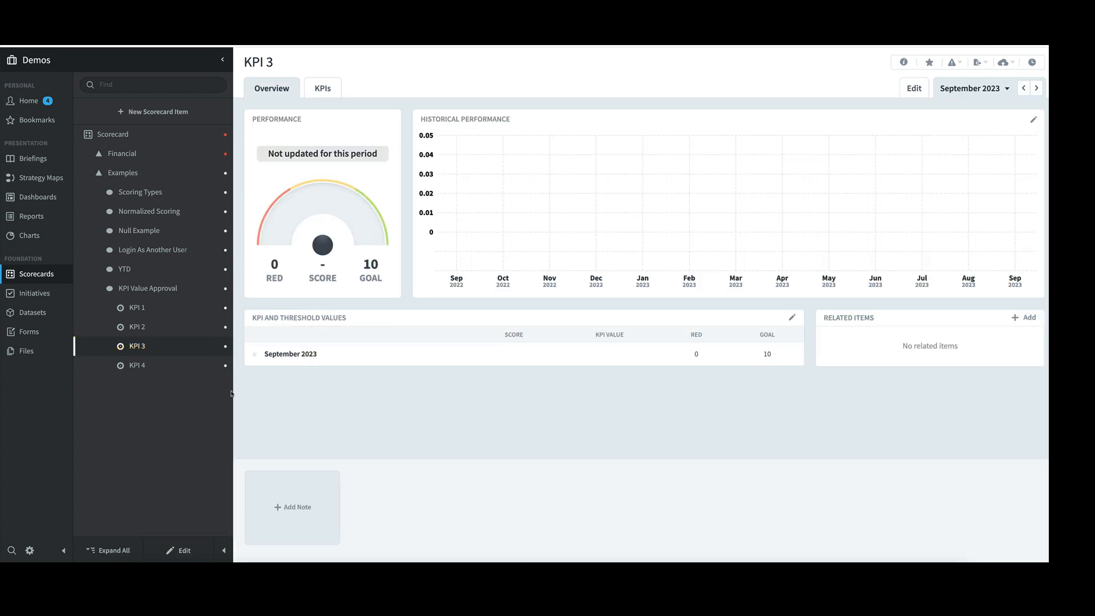
Set KPI 1's September 2023 KPI value to 15 and save it.
click(150, 309)
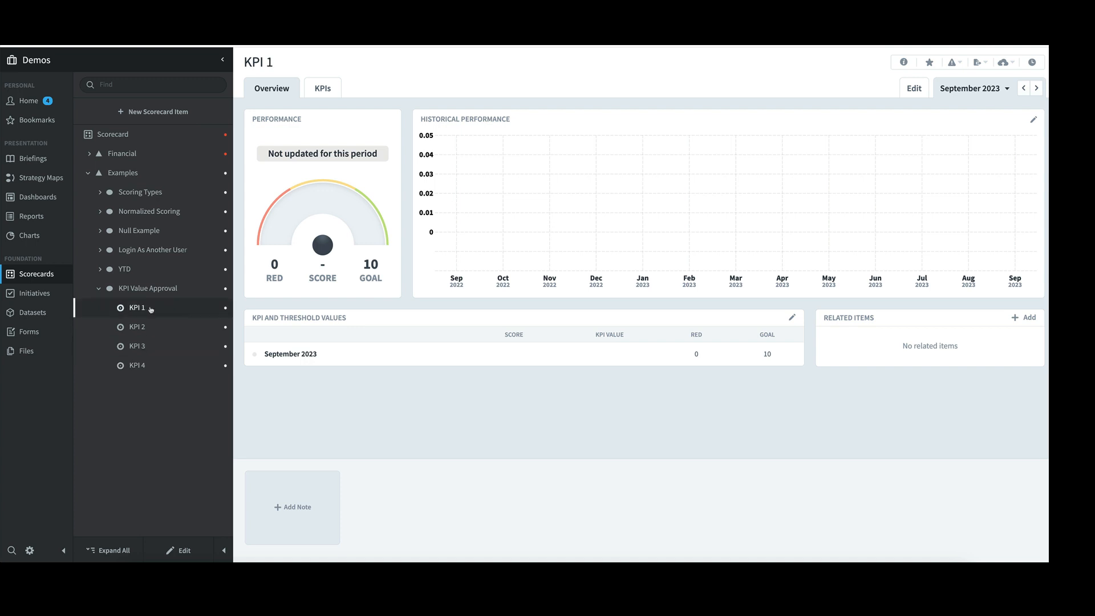
click(792, 318)
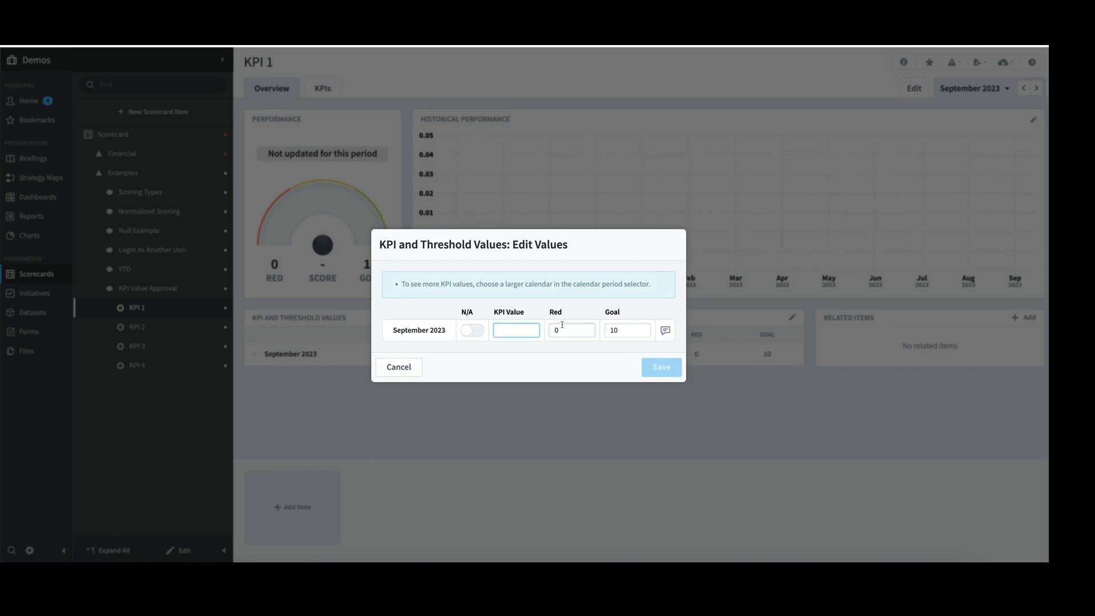
text(15)
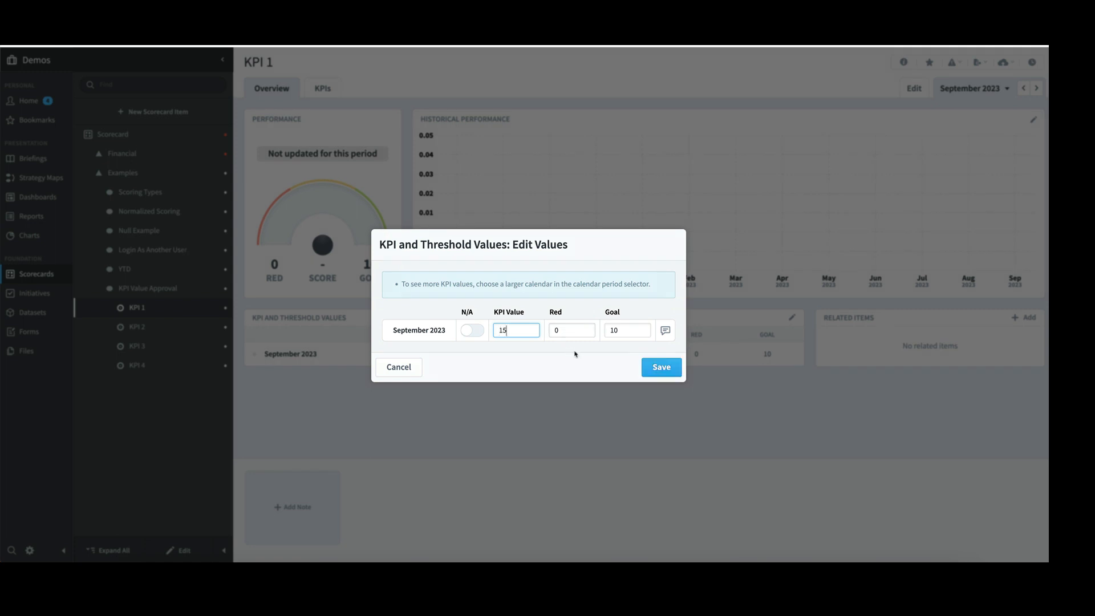
click(663, 370)
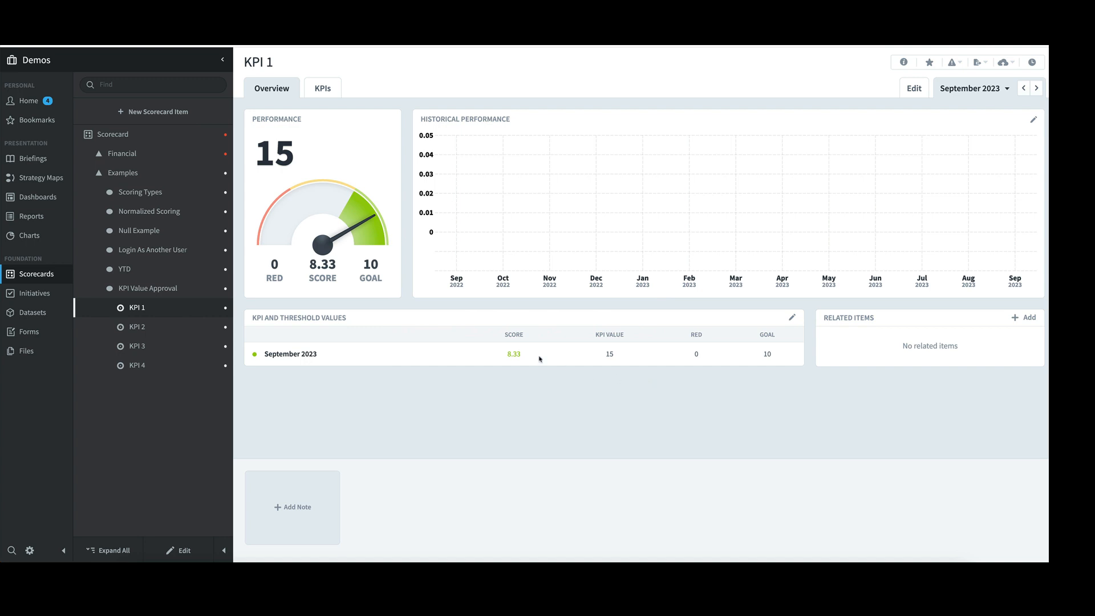
Set KPI 2's September 2023 KPI value to 15 and save it.
click(153, 326)
click(792, 318)
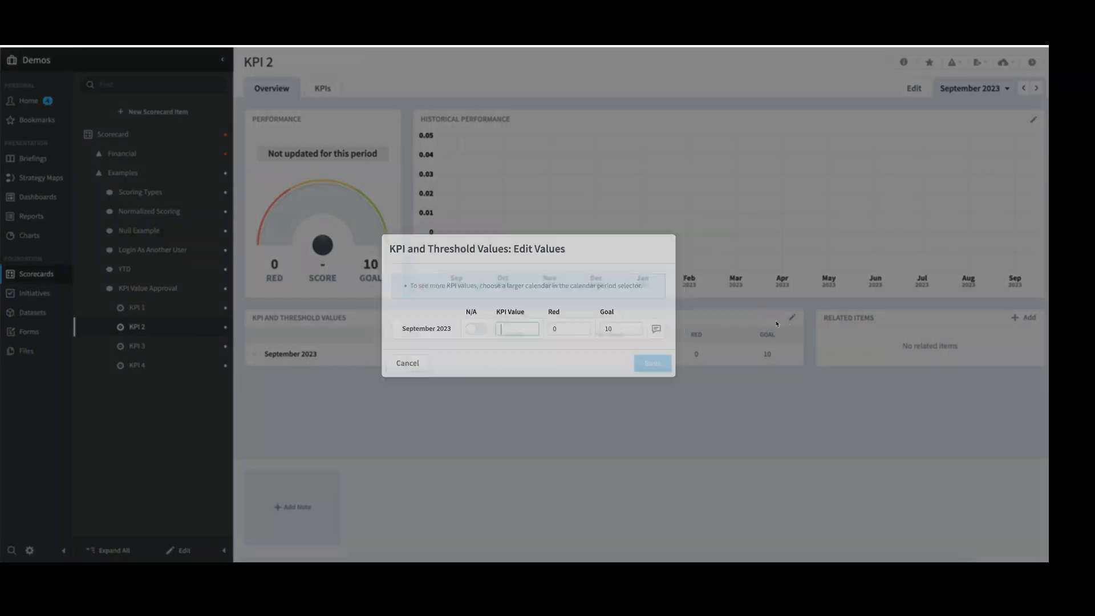
text(15)
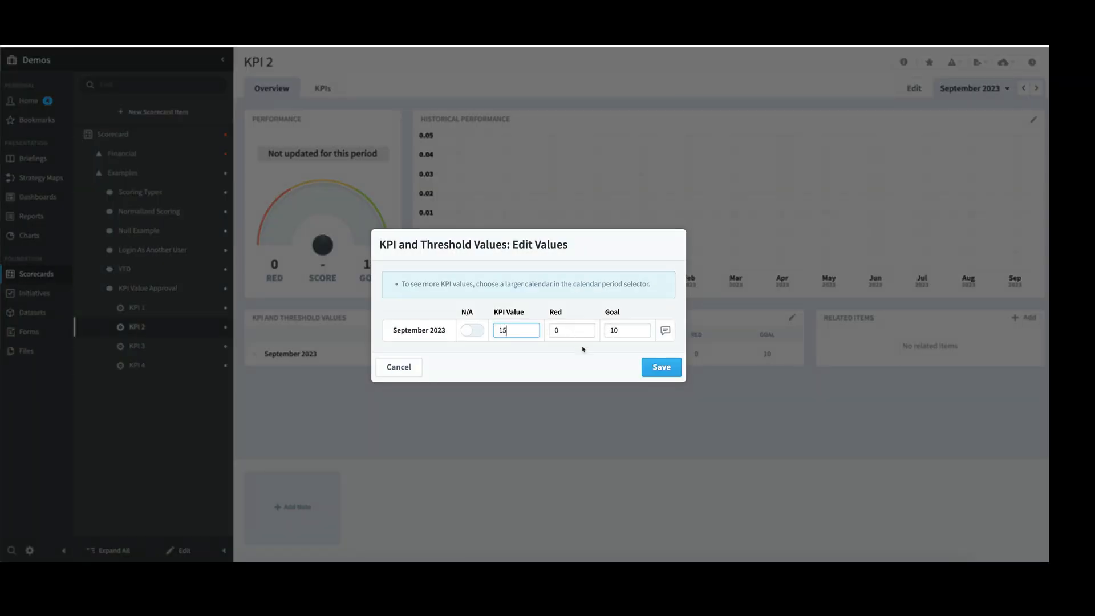
click(662, 368)
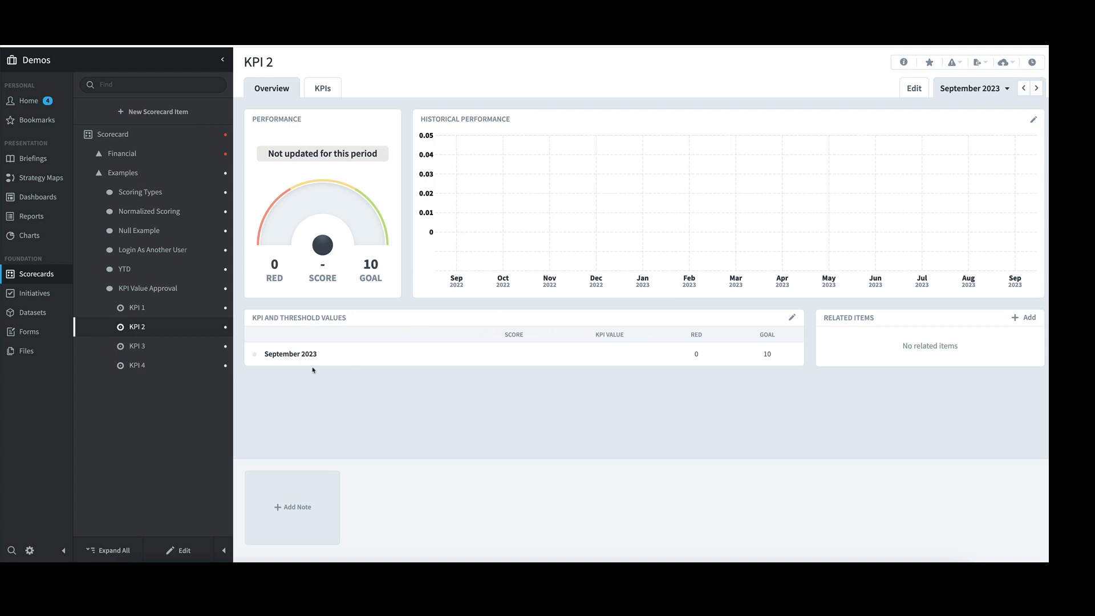
Save a September 2023 KPI value of 0 for KPI 3 and check its approval status in the value editor.
click(137, 346)
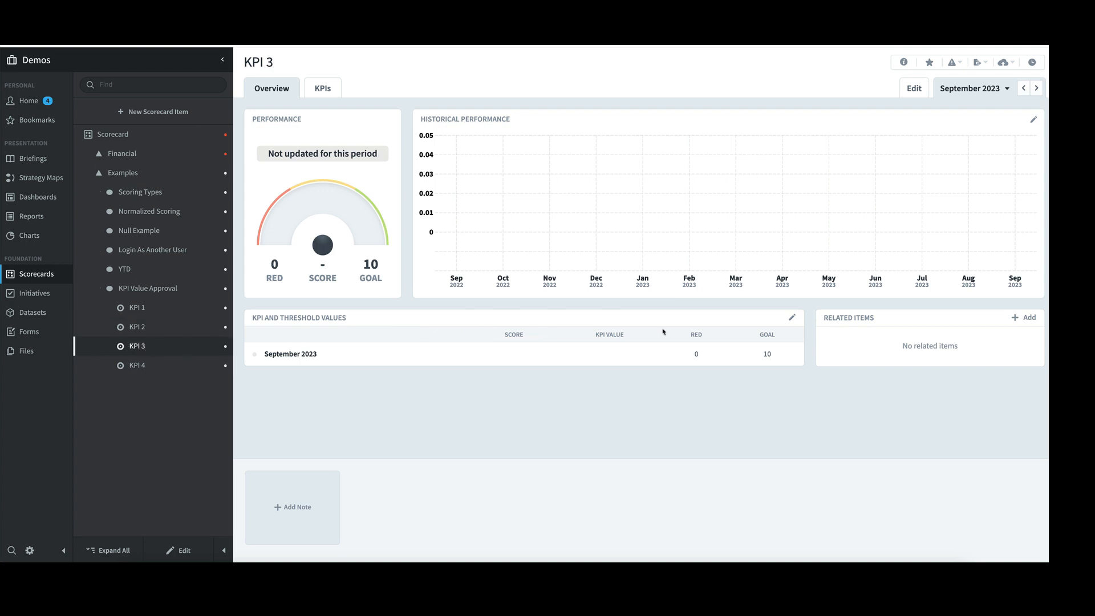
click(791, 318)
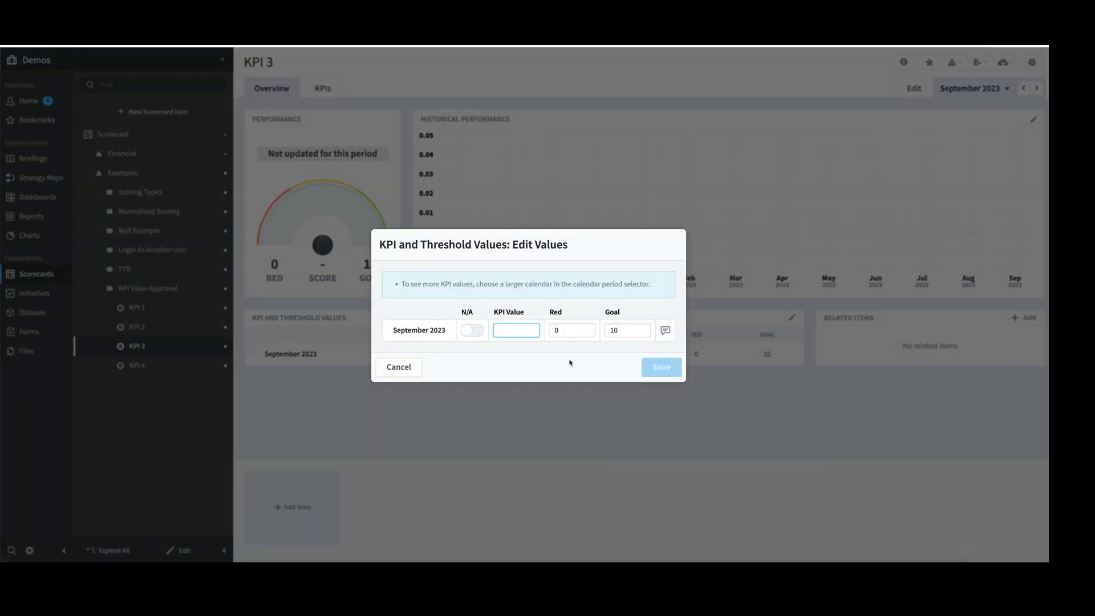
text(0)
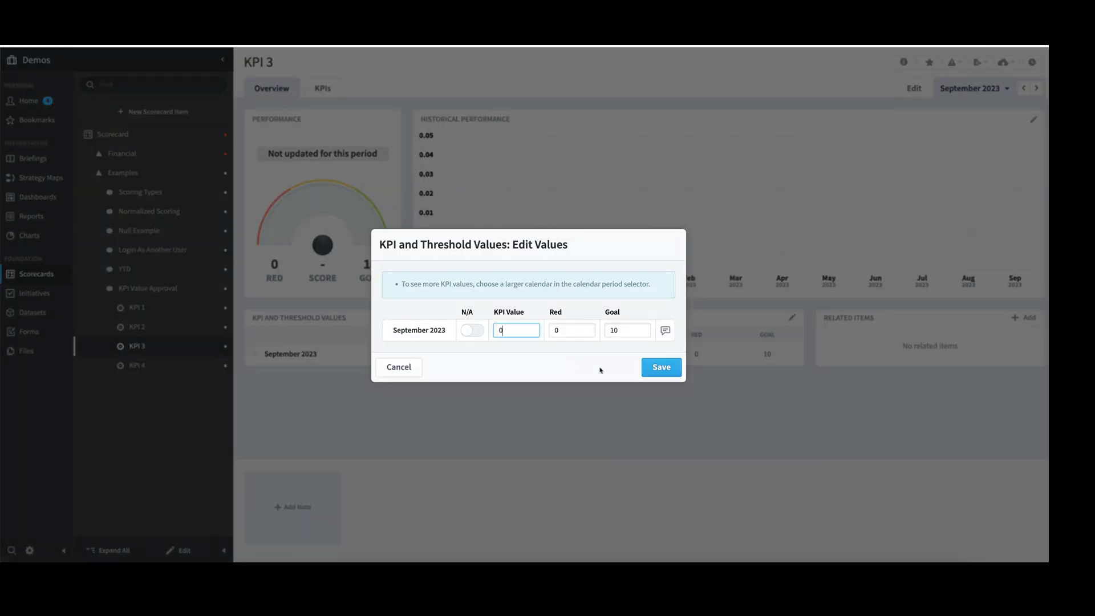
click(662, 368)
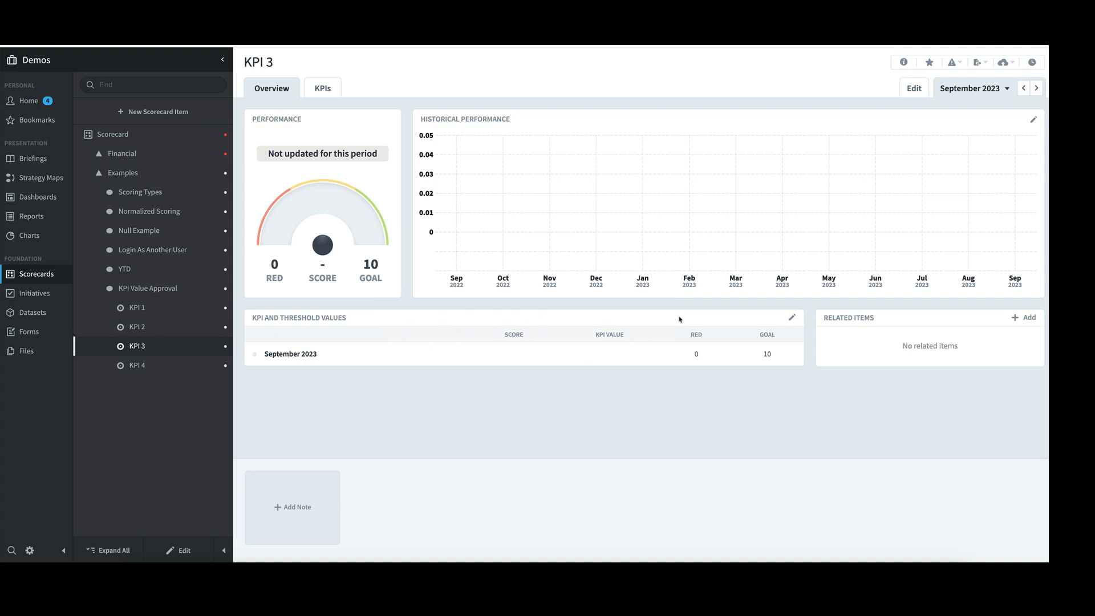
click(792, 318)
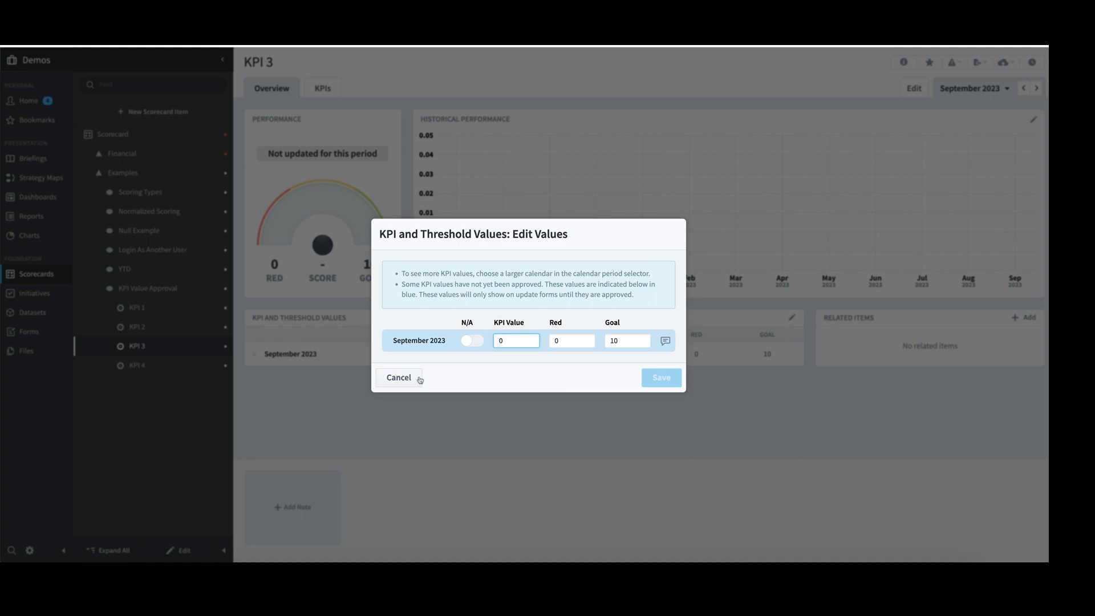
click(398, 377)
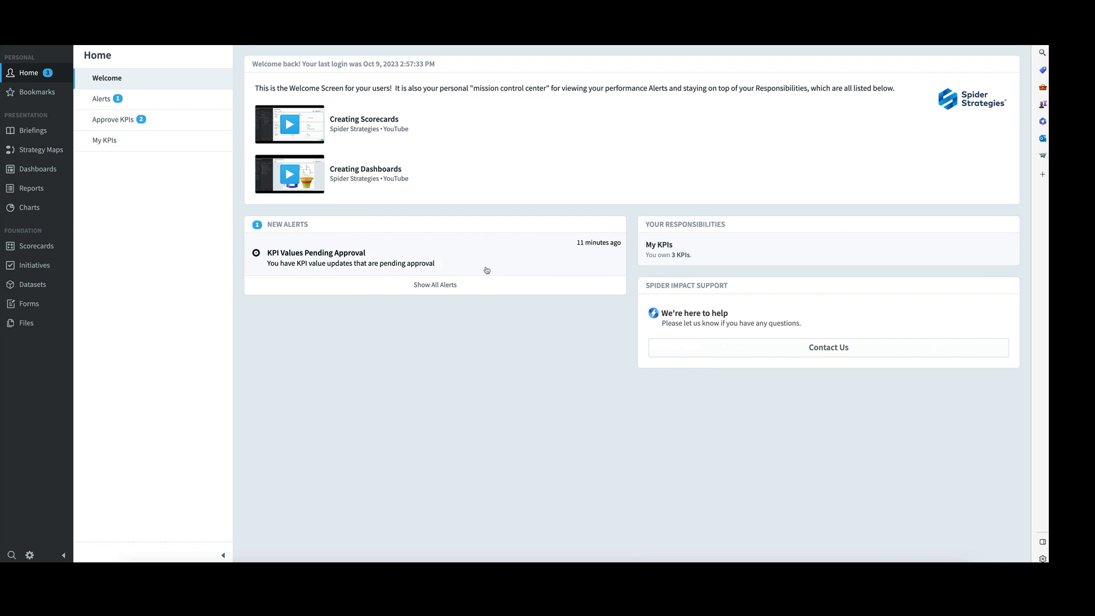
In the KPI owner's account, review the KPI values pending approval, including KPI 3's scorecard location, the filter options and KPI 2's change details.
click(165, 124)
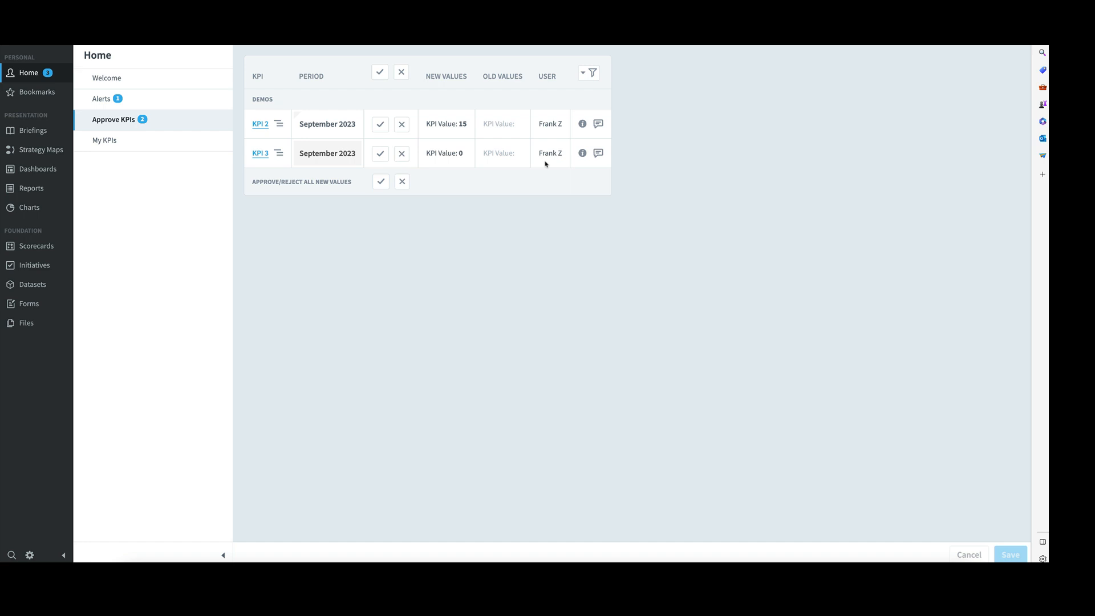
mouse_move(281, 157)
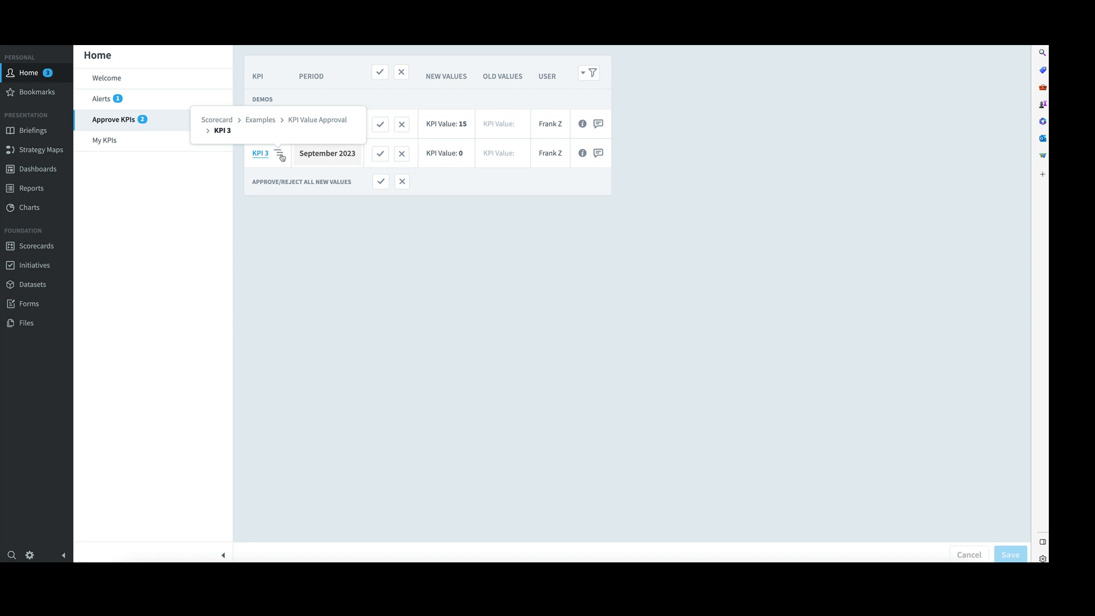
click(594, 80)
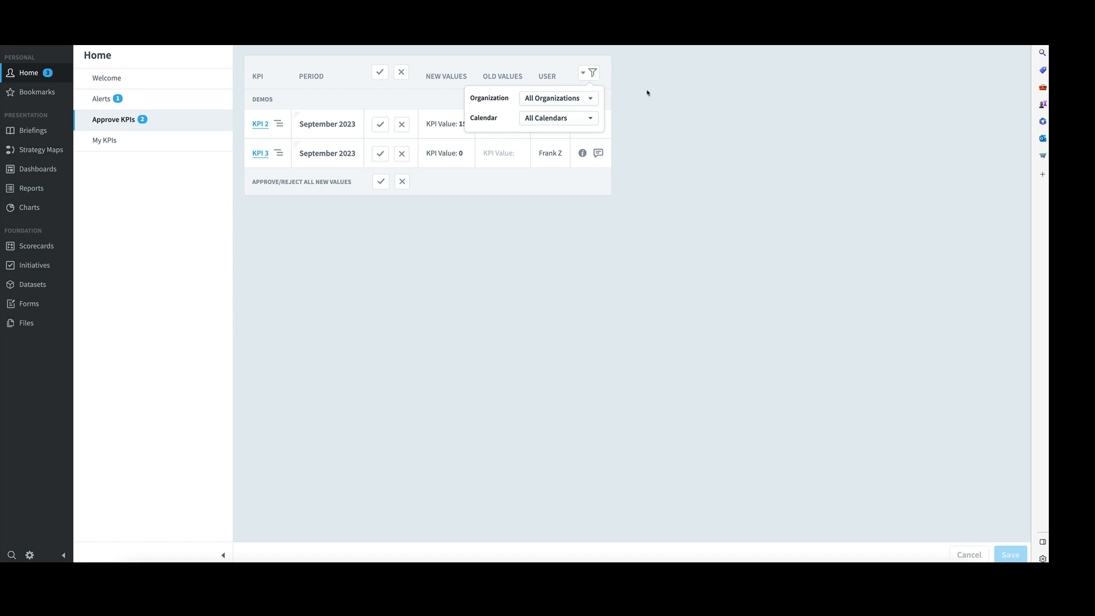
click(637, 108)
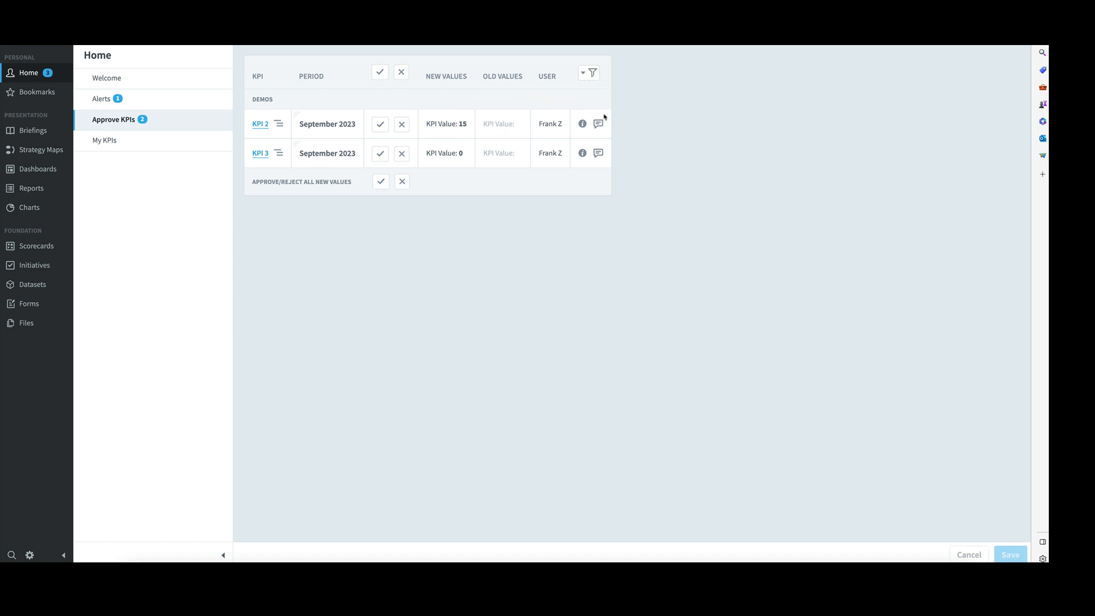
mouse_move(581, 124)
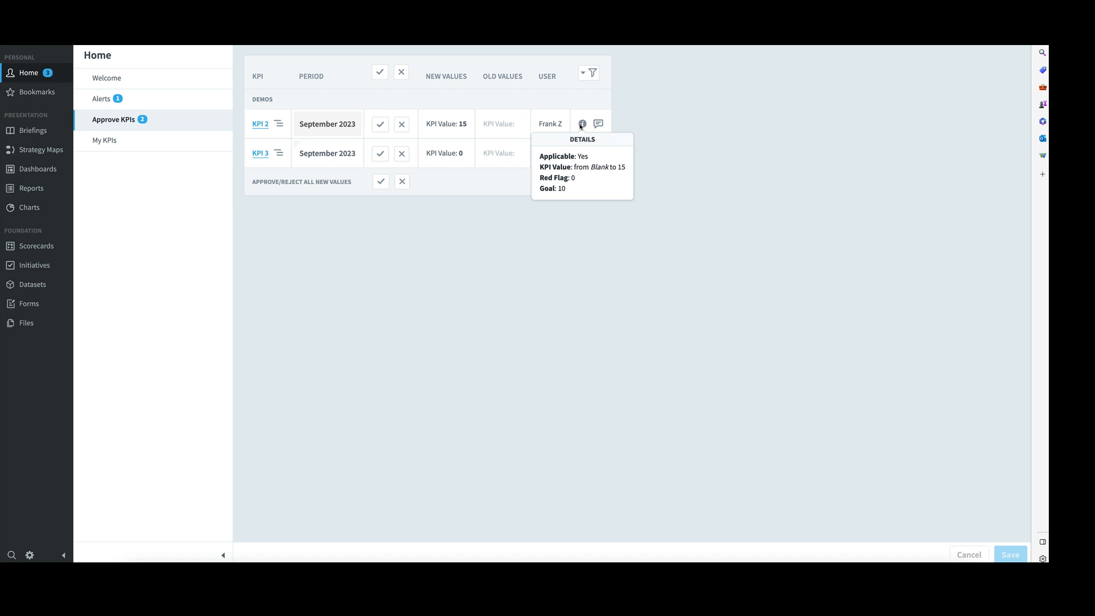
Try marking all new KPI values as approved and as rejected in bulk, clearing each selection.
click(378, 73)
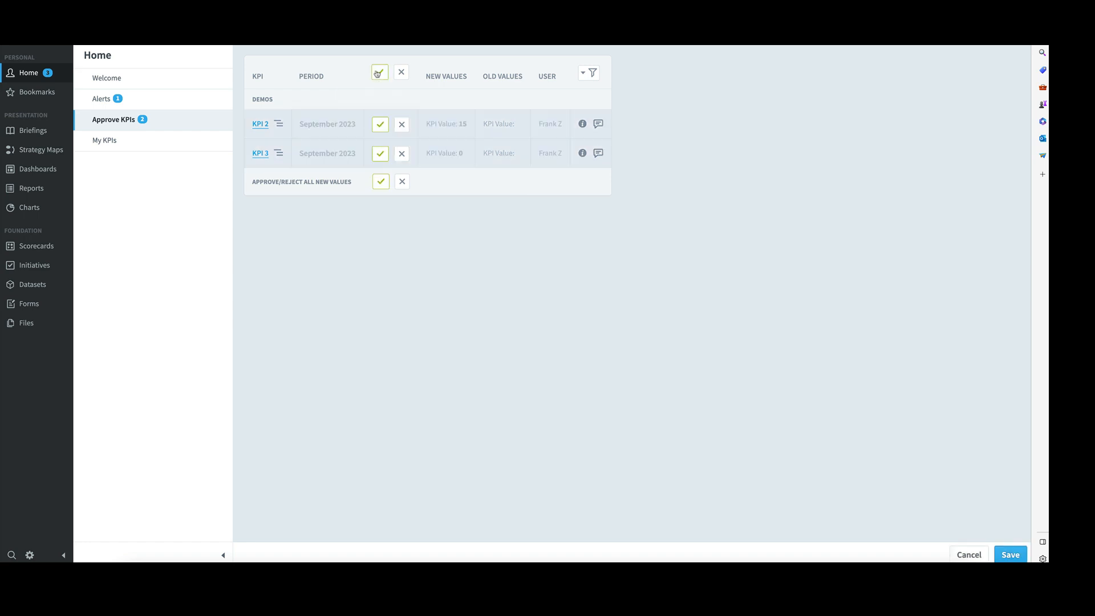
click(376, 73)
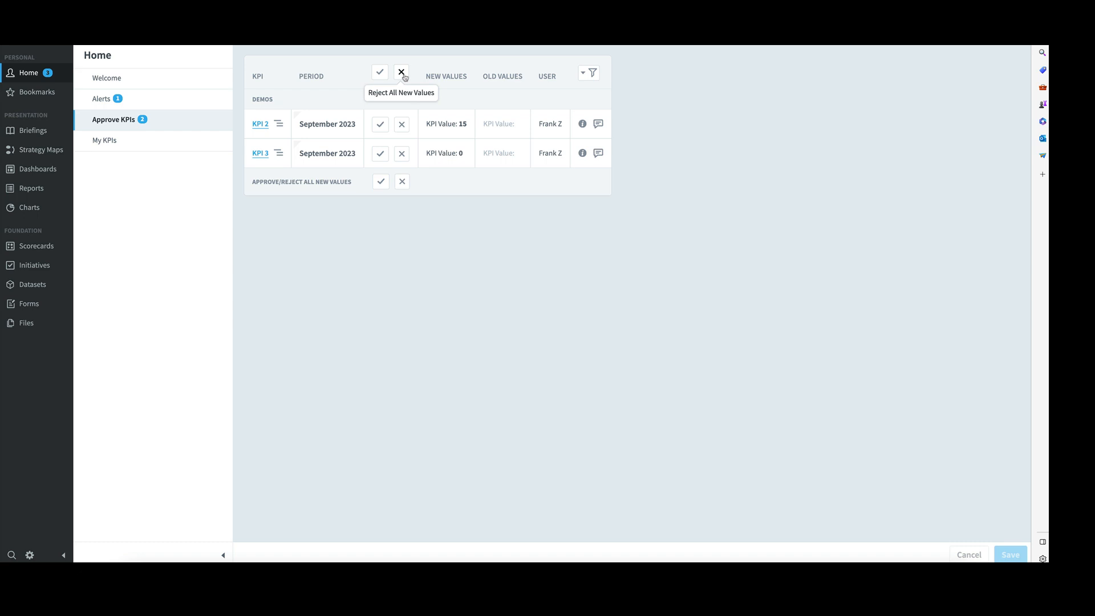
click(402, 73)
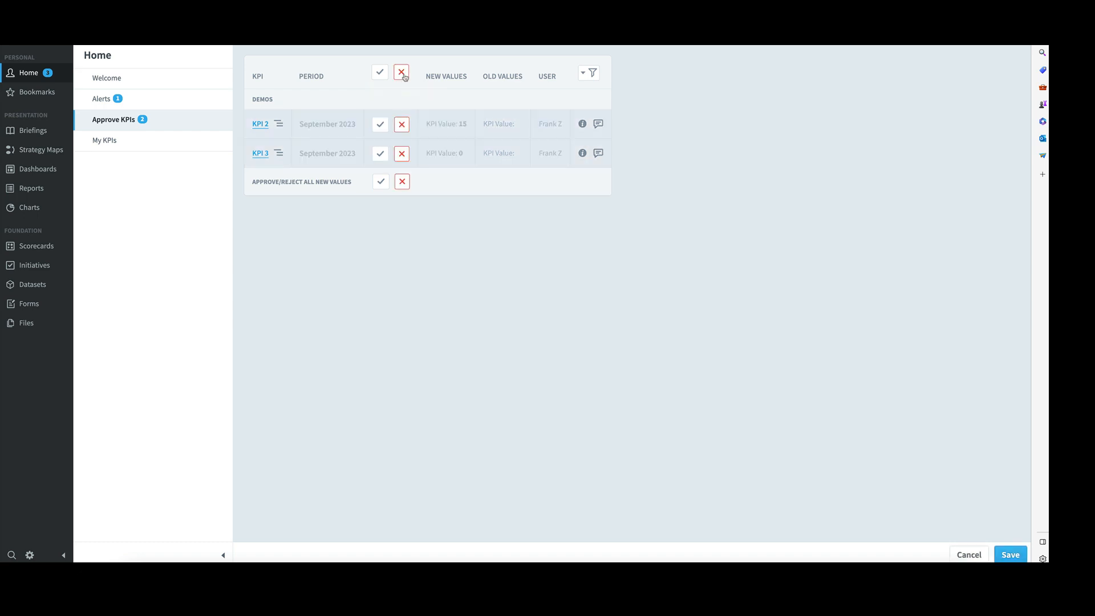
click(402, 73)
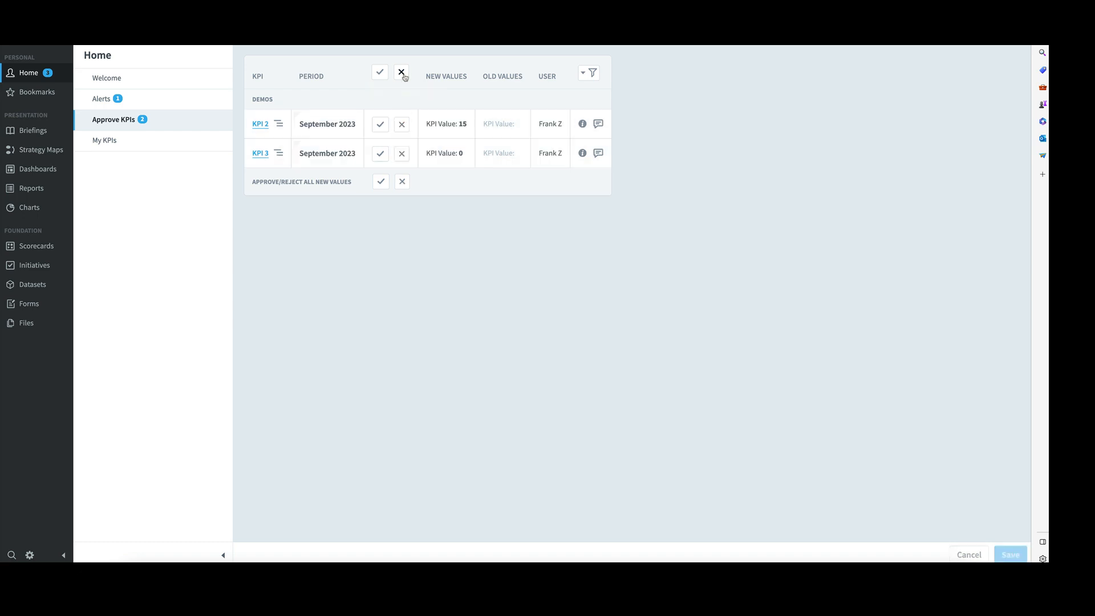
Approve KPI 2's new September 2023 value, reject KPI 3's, and save the decisions.
click(380, 125)
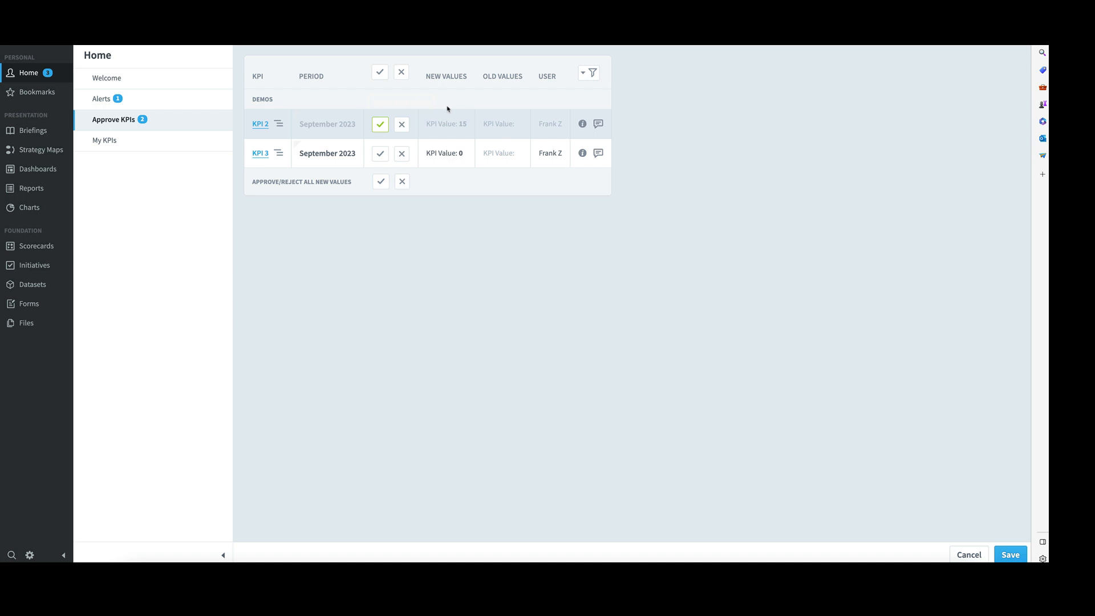
click(406, 155)
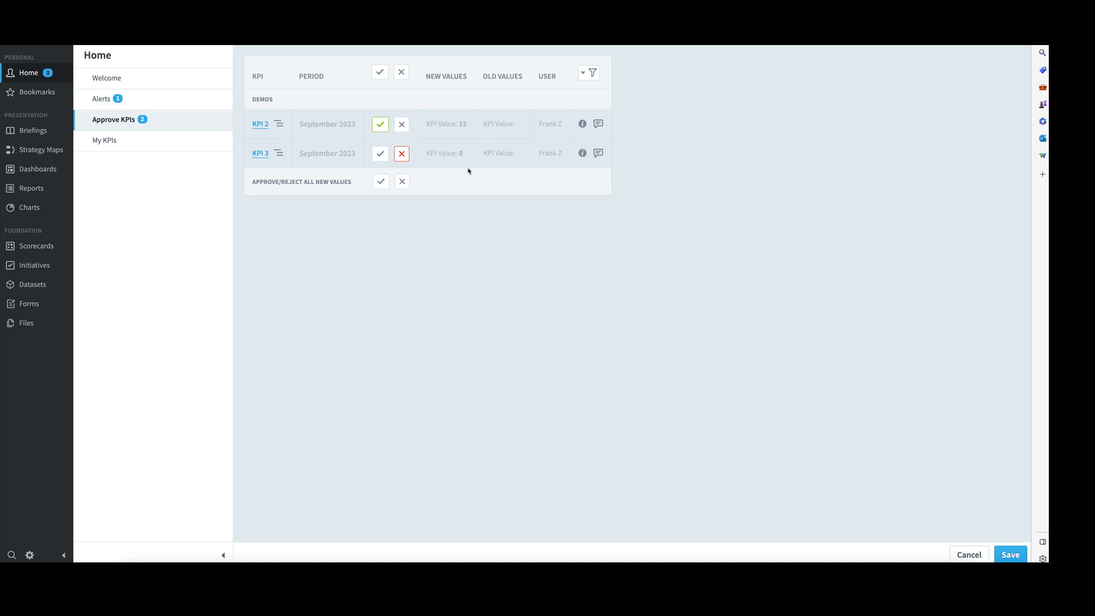
click(1010, 555)
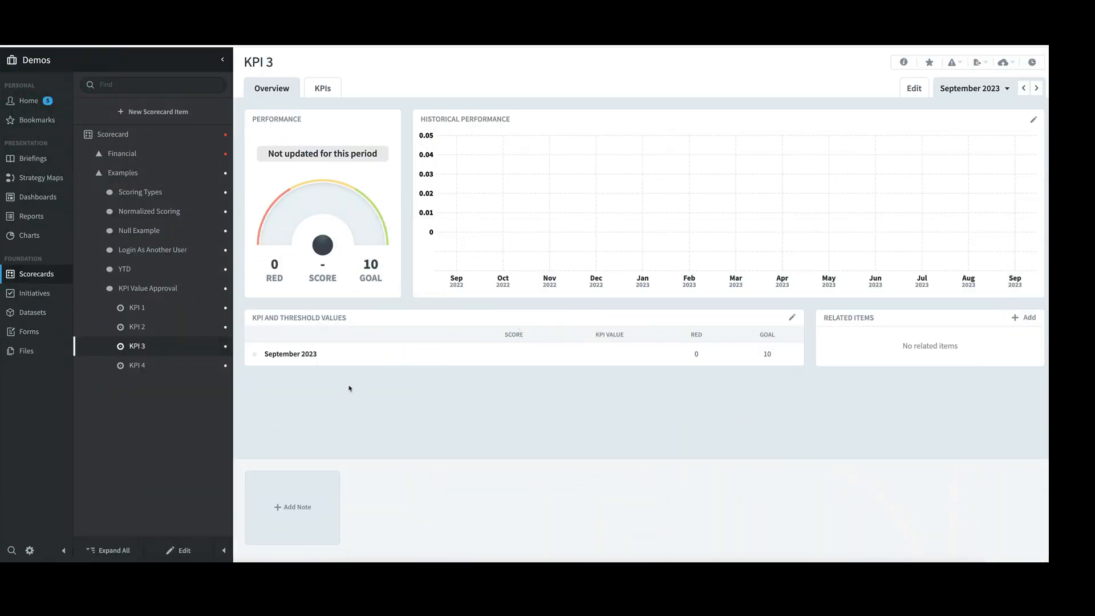
Expand the KPI review alert on the Home page and, from its rejected KPI 3 entry, update the September 2023 KPI value to 10.
click(28, 103)
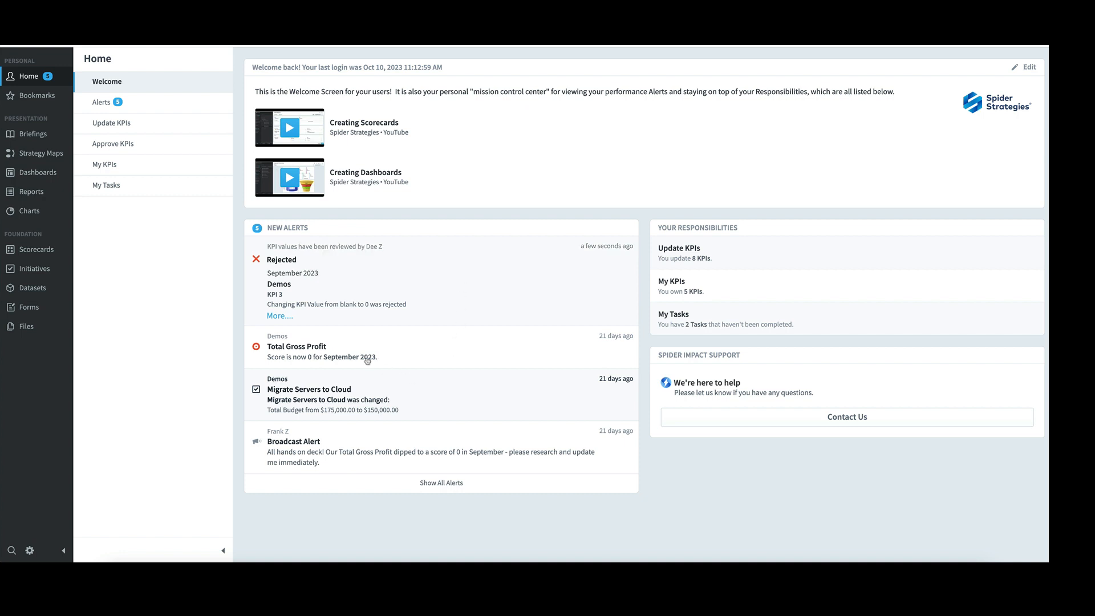
click(279, 316)
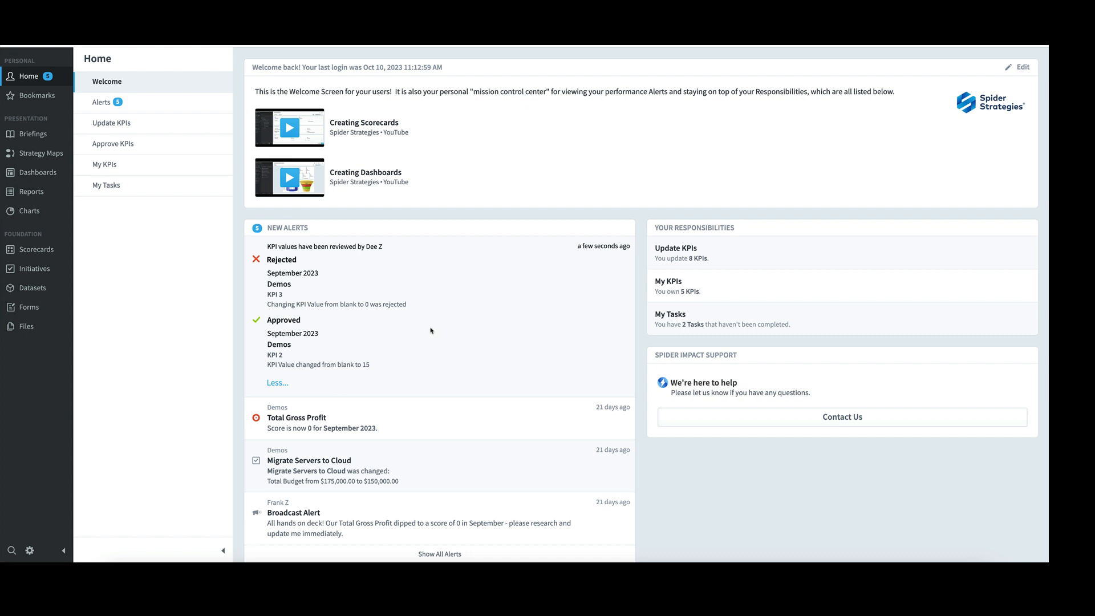
click(277, 295)
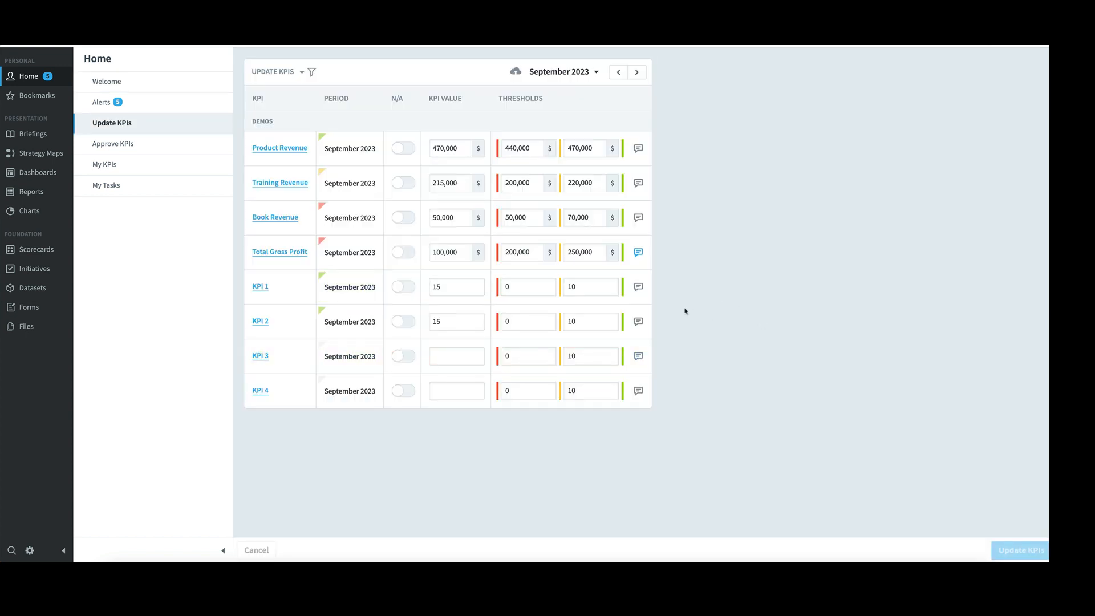
click(451, 357)
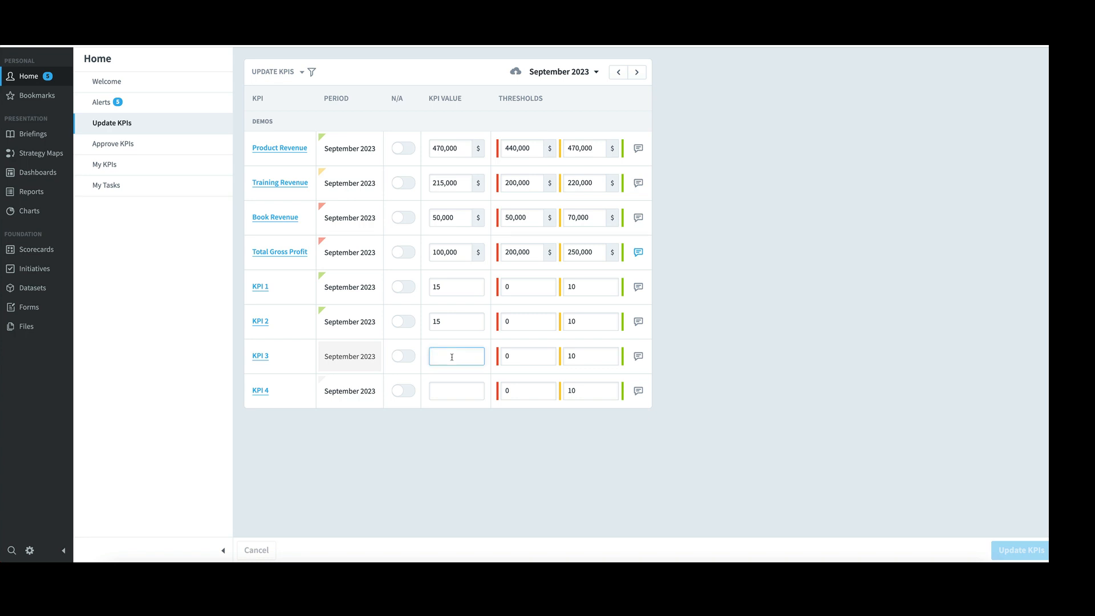
text(10)
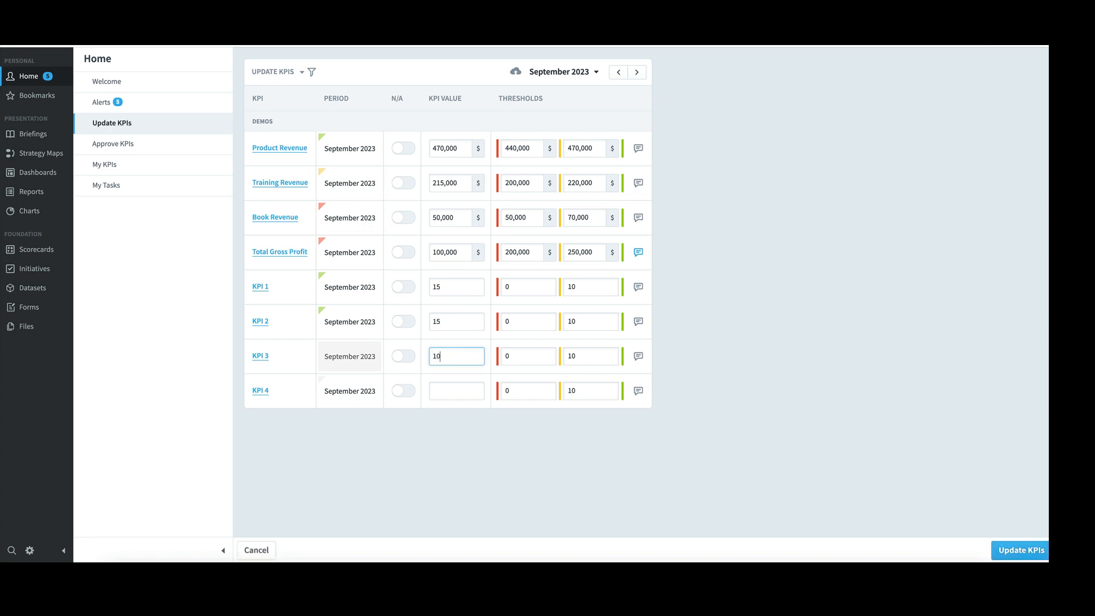
click(1033, 551)
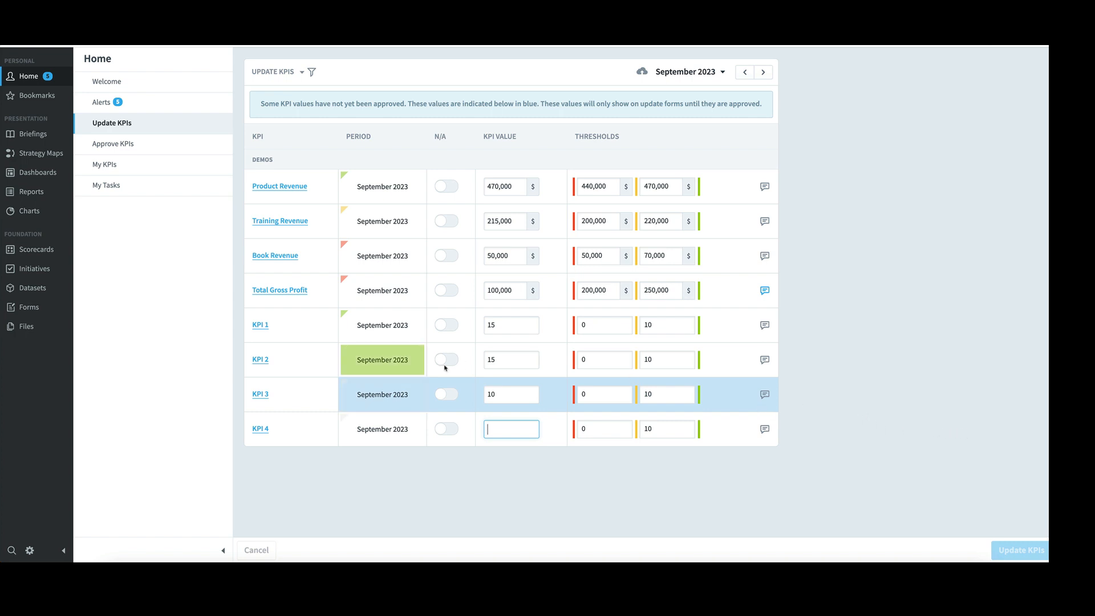
Check the September 2023 values and notes history of KPI 2 and of KPI 3.
click(263, 361)
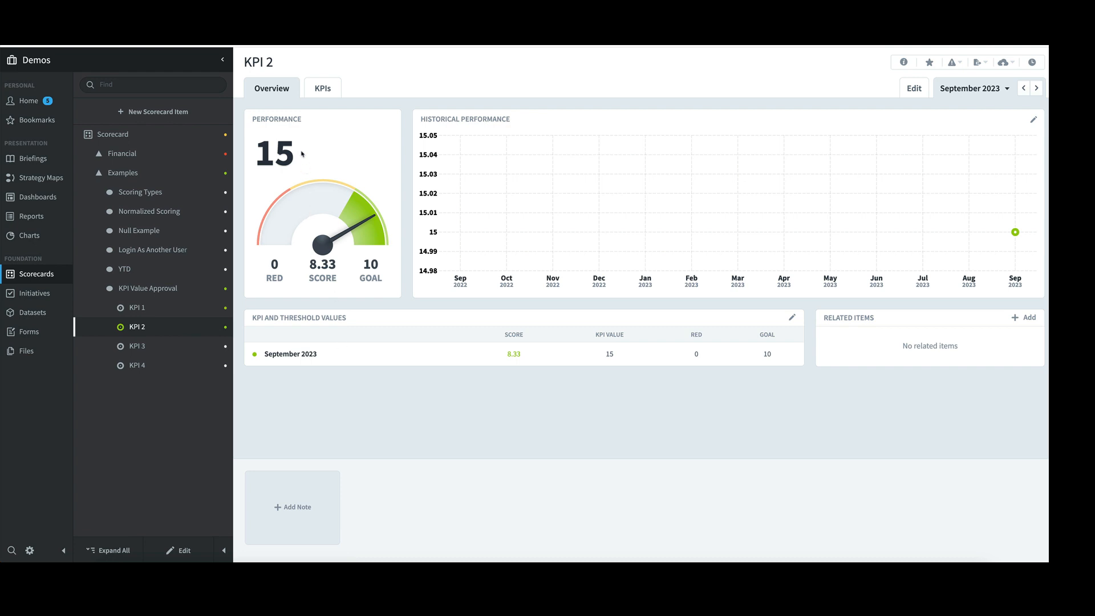
click(1033, 63)
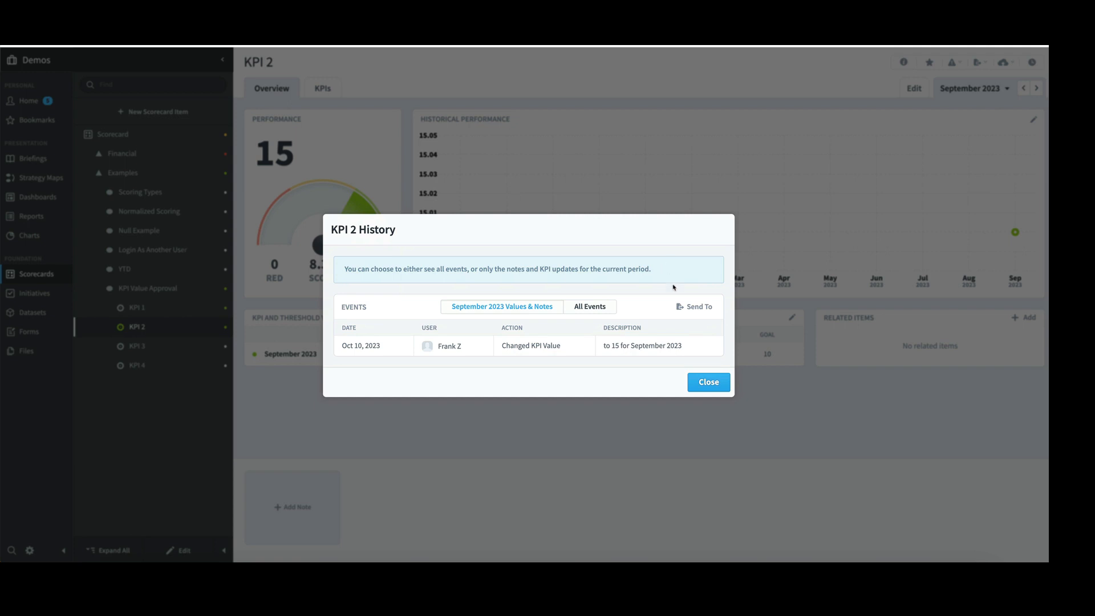
click(708, 383)
click(164, 346)
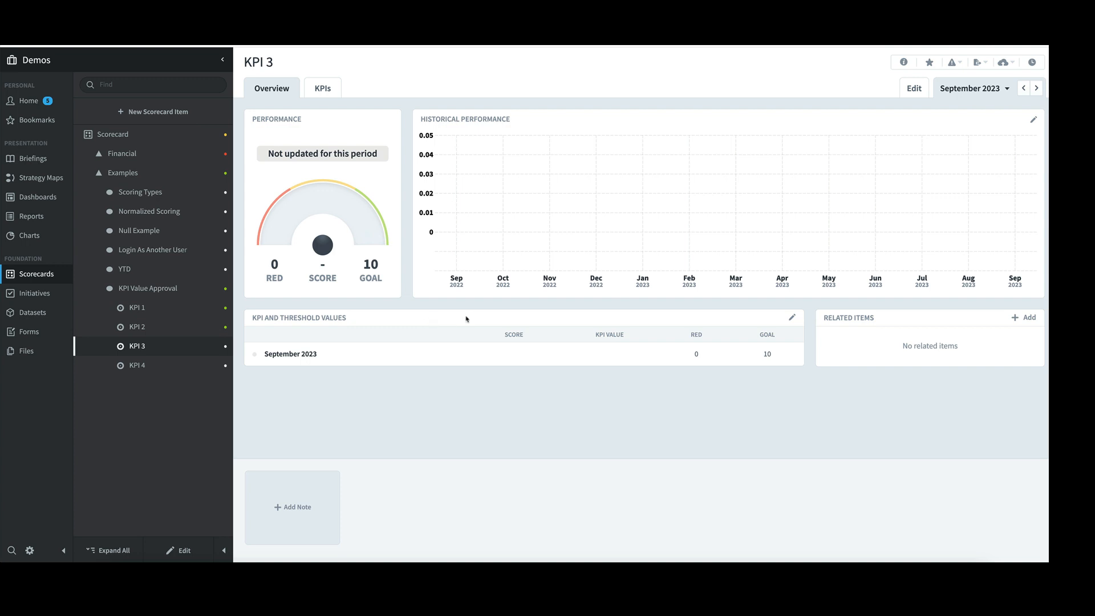
click(1032, 63)
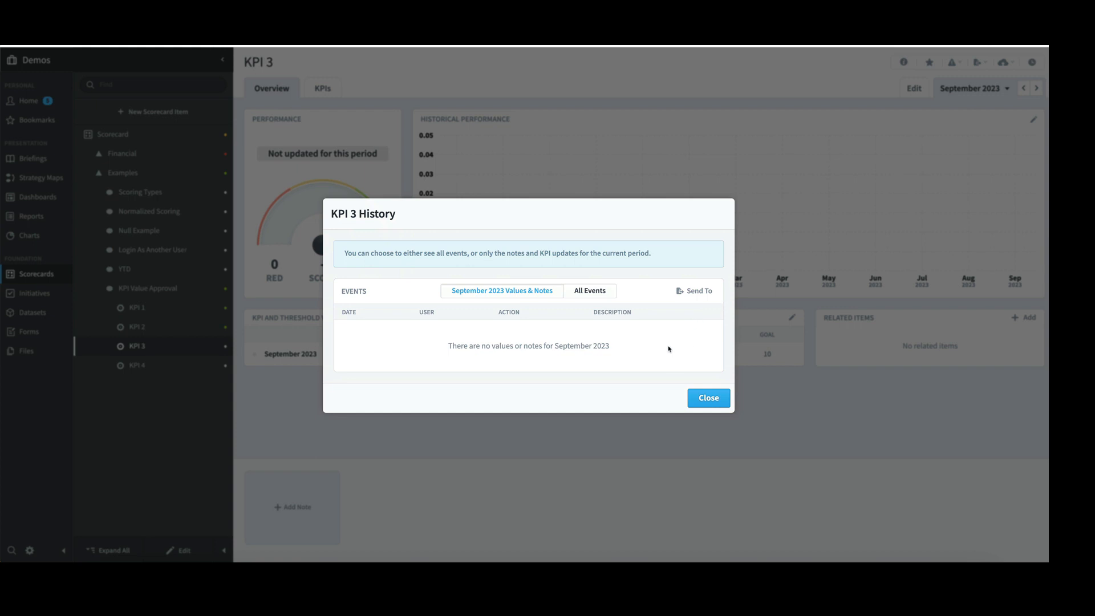
click(703, 398)
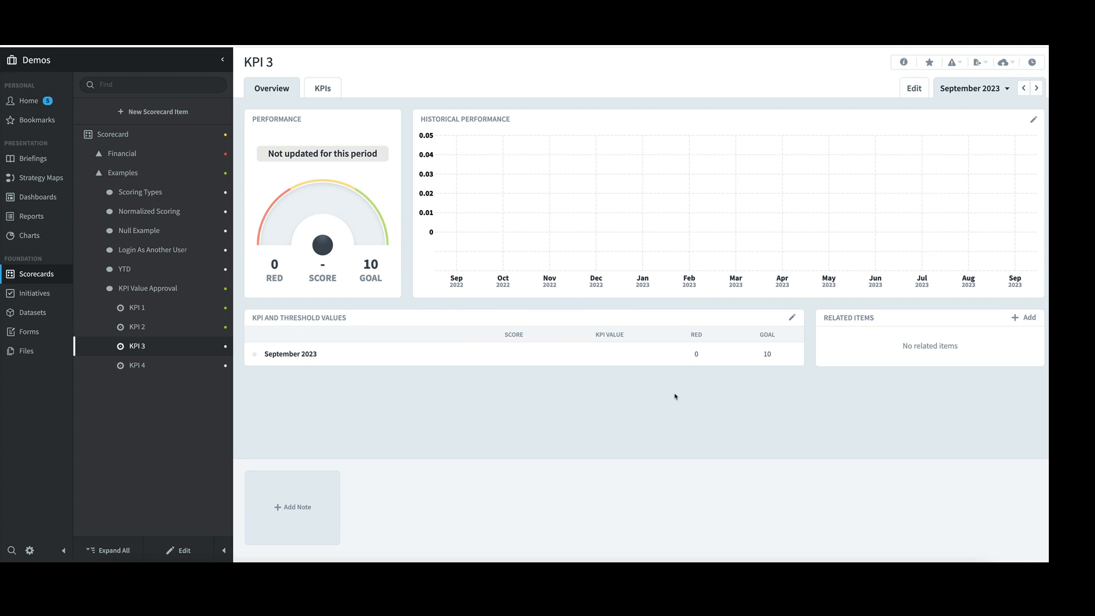
Check the owners and updaters assigned to KPI 4 in its edit settings.
click(154, 366)
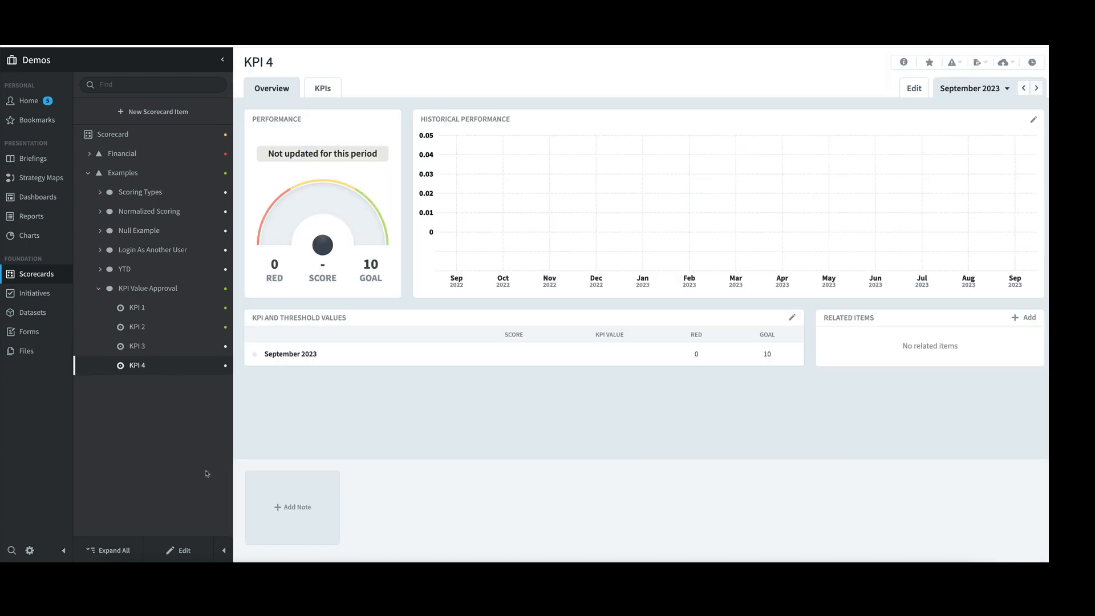
click(194, 551)
scroll(354, 491, down, 3)
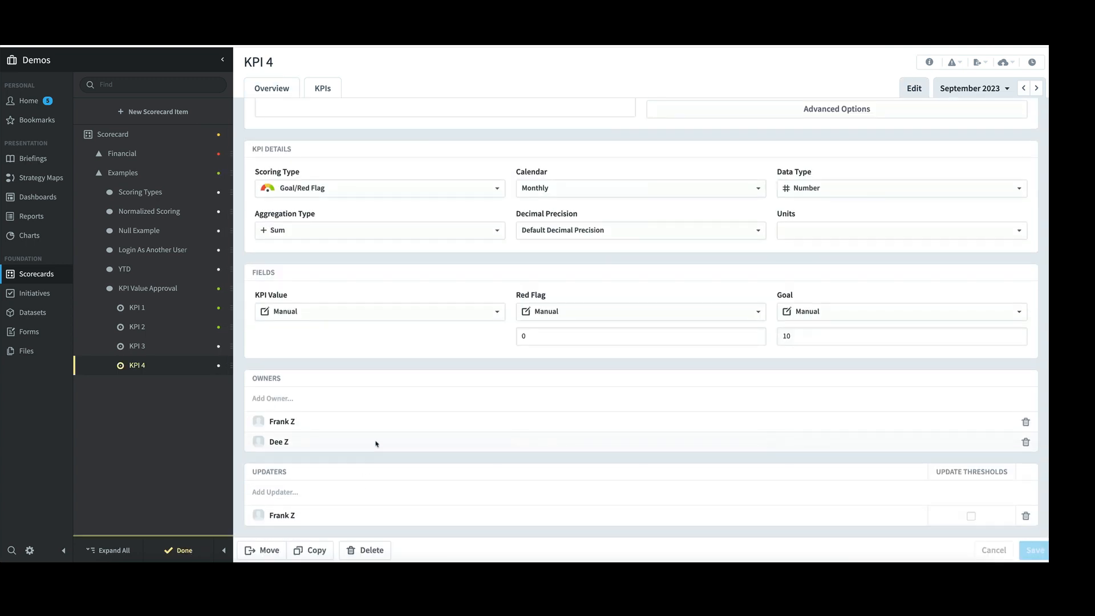
click(194, 545)
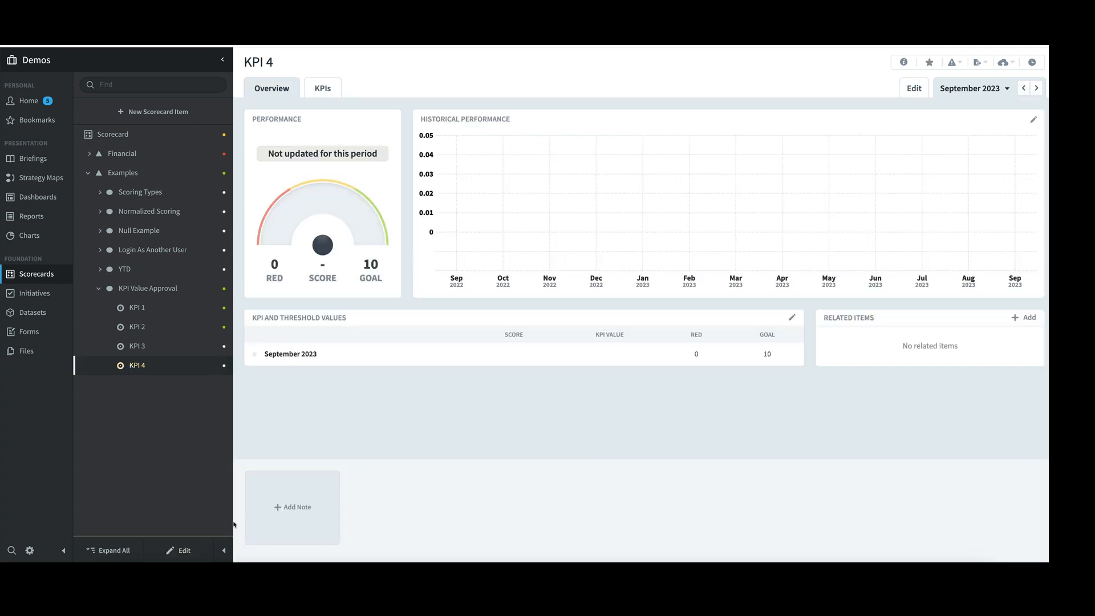
Save a September 2023 KPI value of 15 for KPI 4.
click(792, 317)
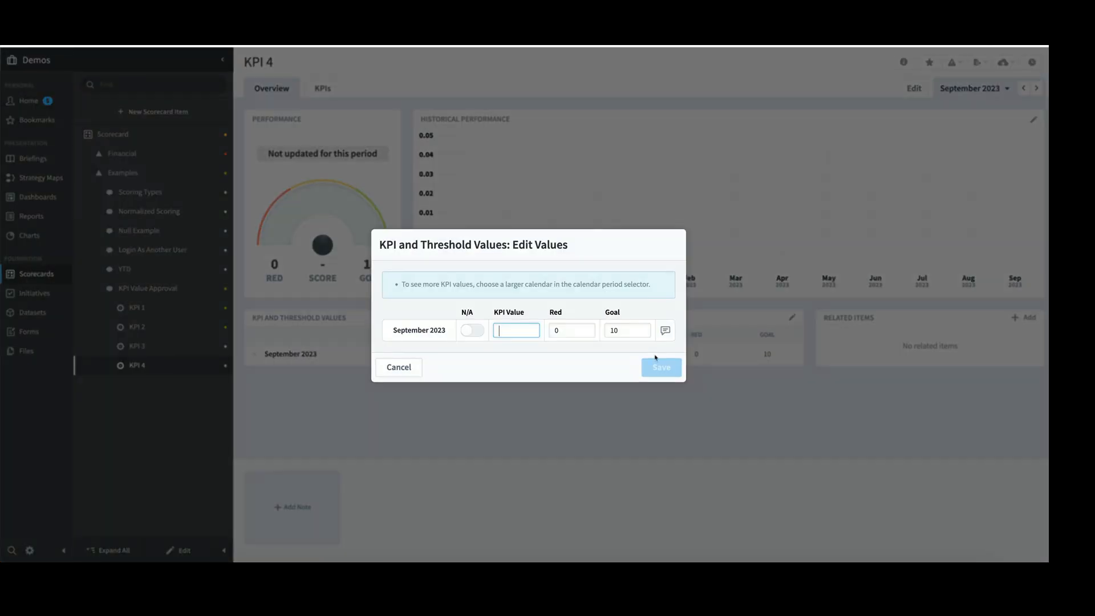
text(15)
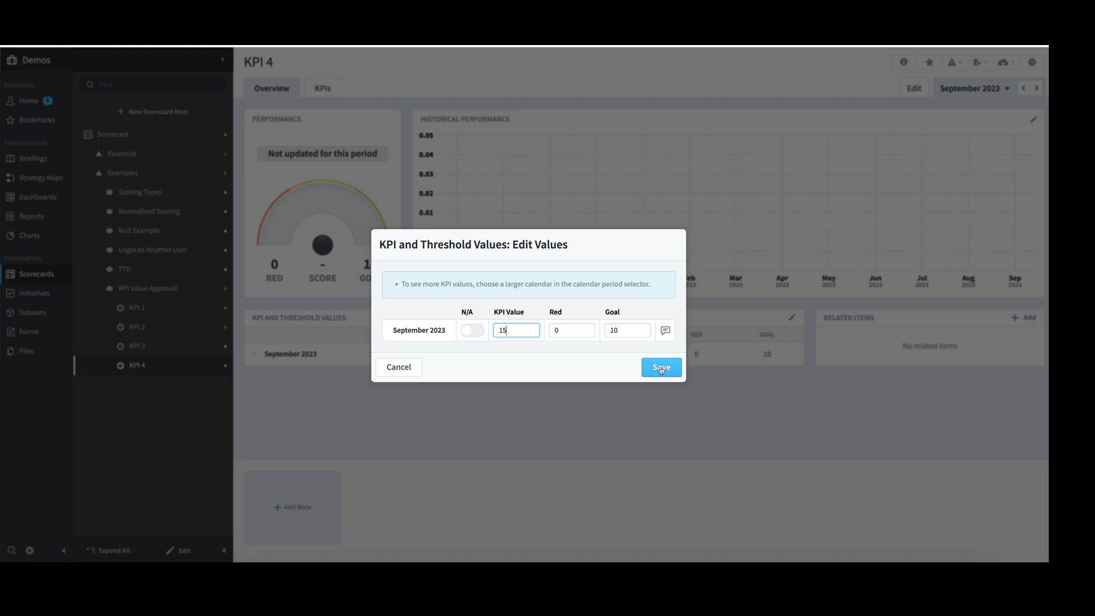
click(661, 369)
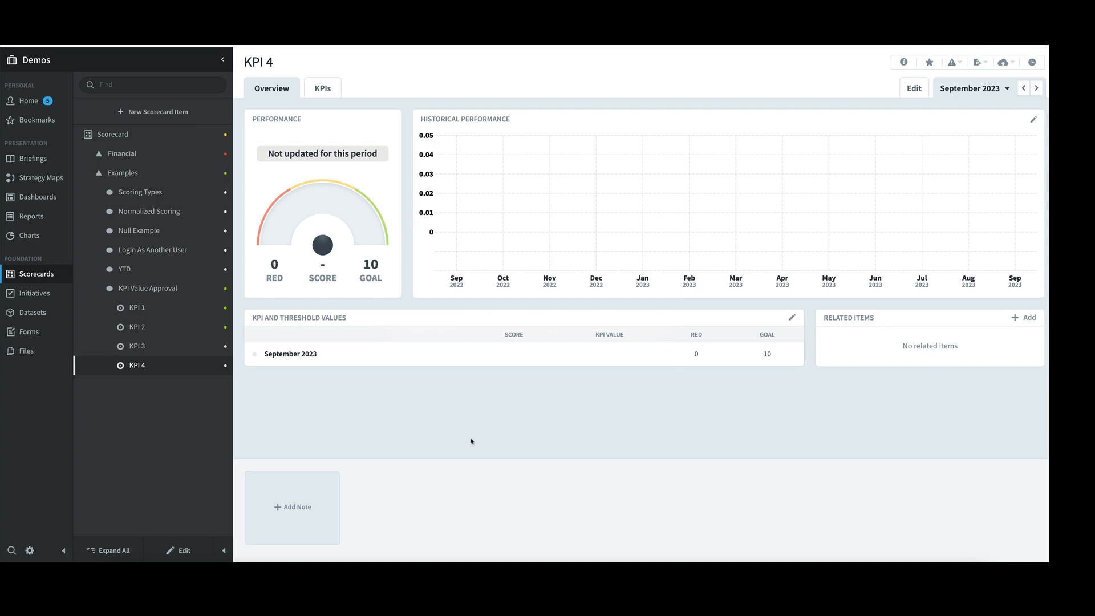
Remove the second listed owner from KPI 4, save the change and finish editing.
click(188, 551)
scroll(357, 449, down, 3)
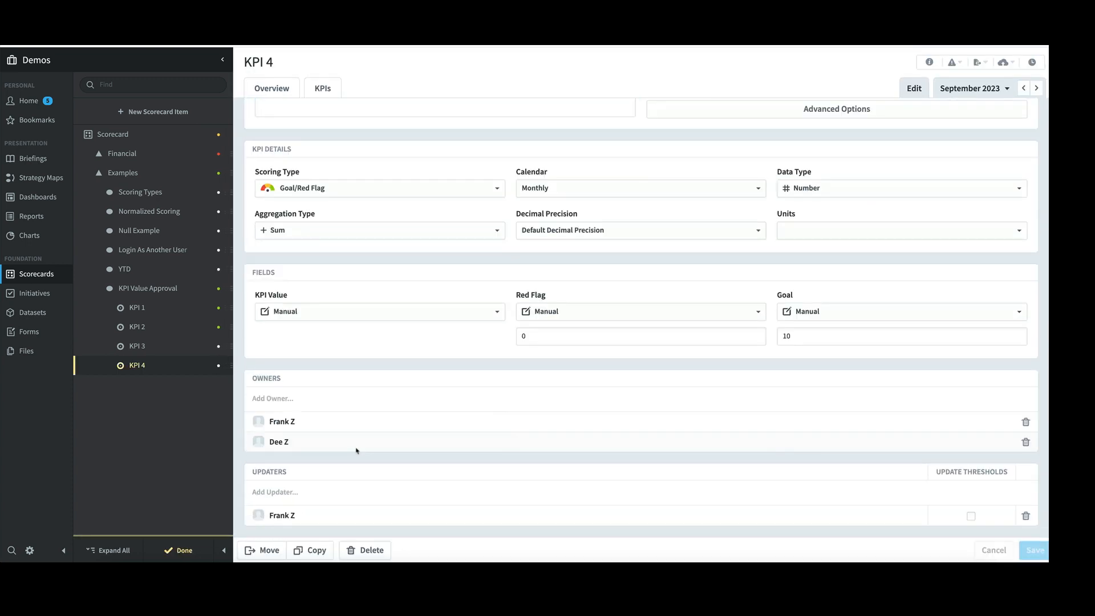
click(1025, 443)
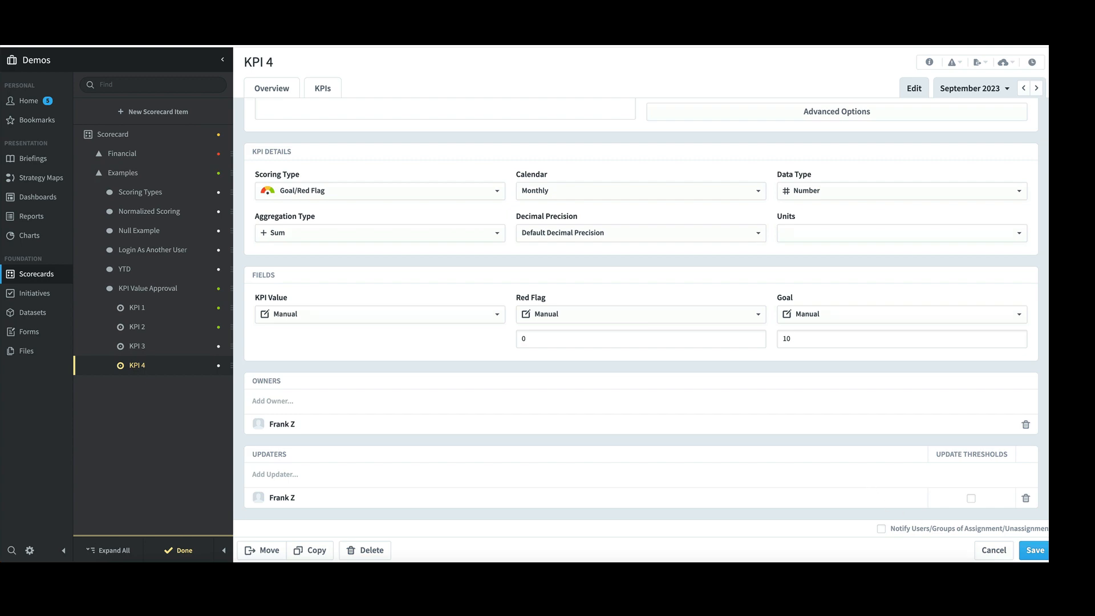
click(1034, 550)
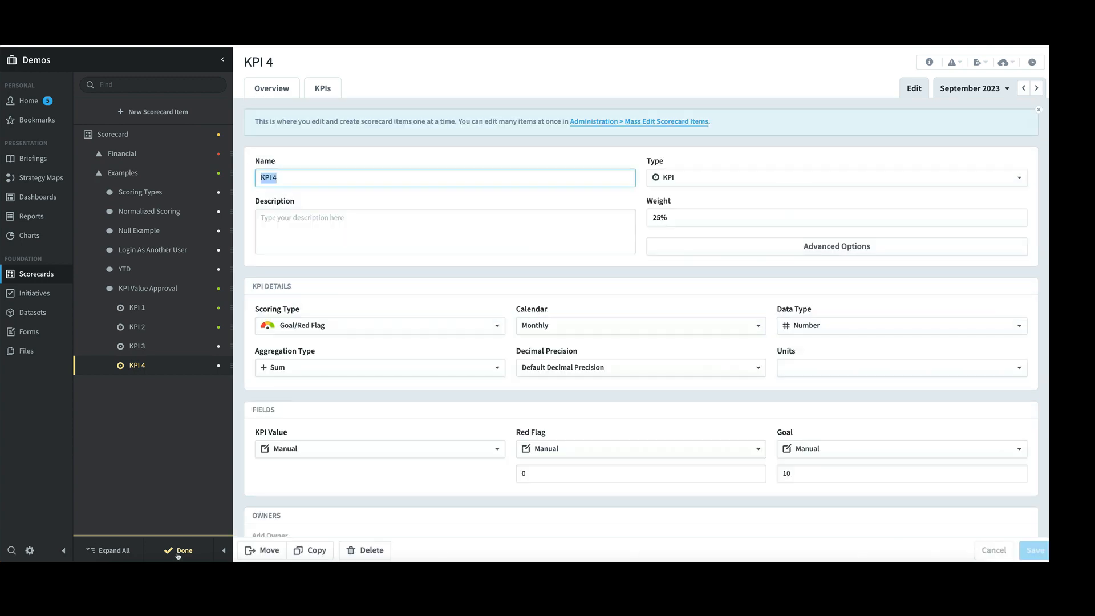
click(178, 553)
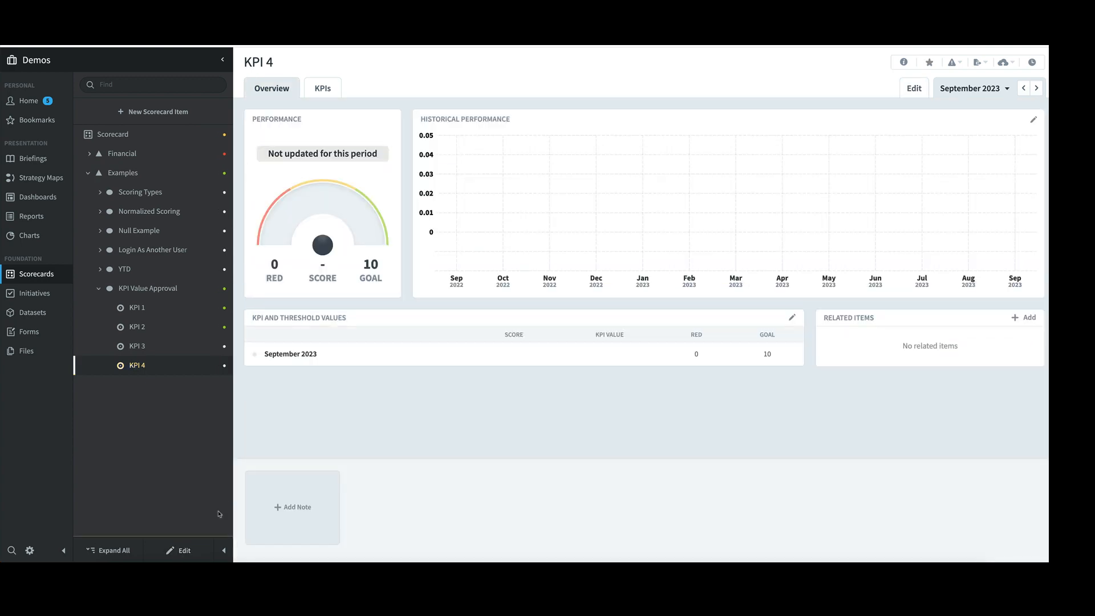
Set KPI 4's September 2023 KPI value to 20 and save it.
click(792, 317)
double_click(518, 341)
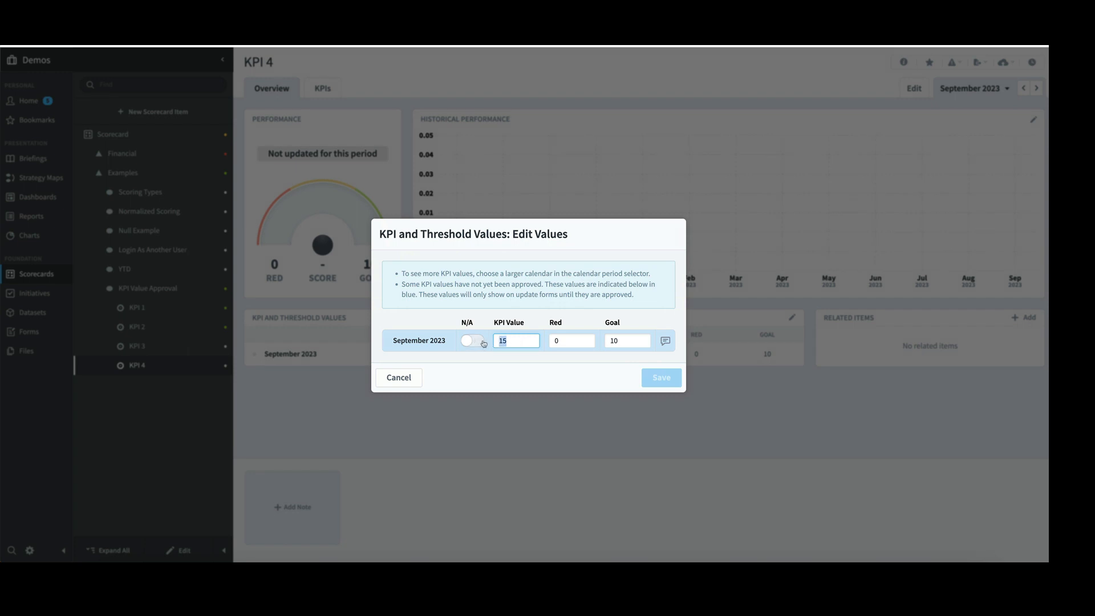
text(20)
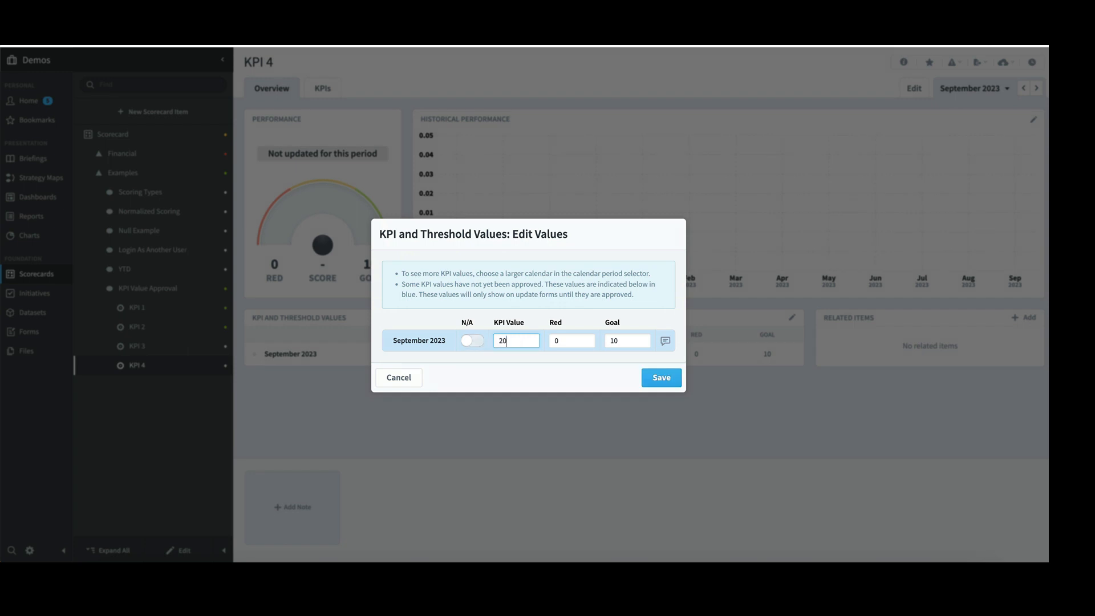
click(659, 379)
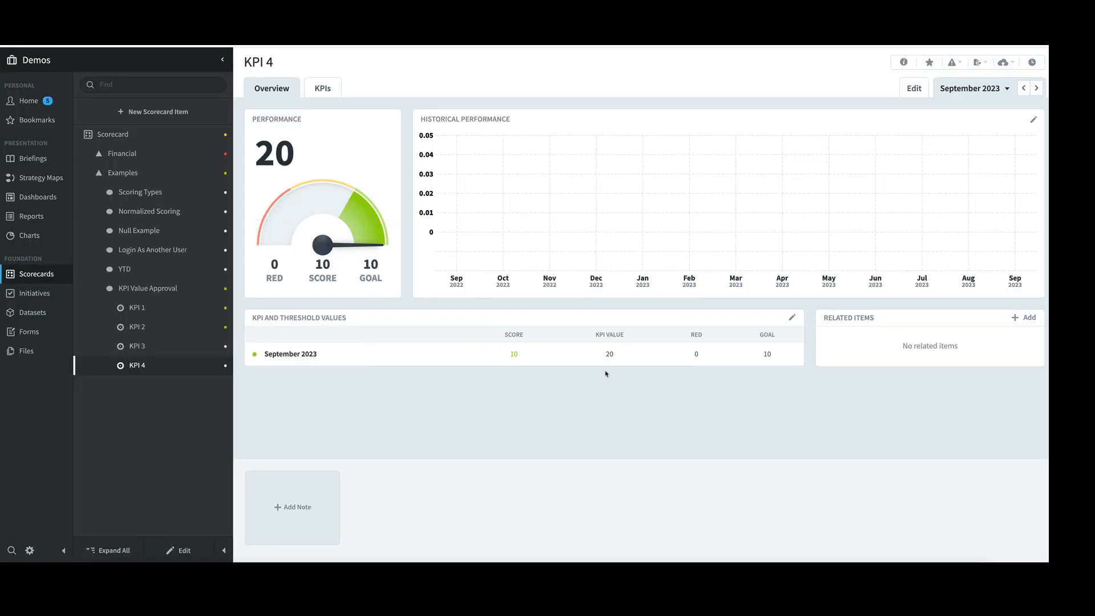